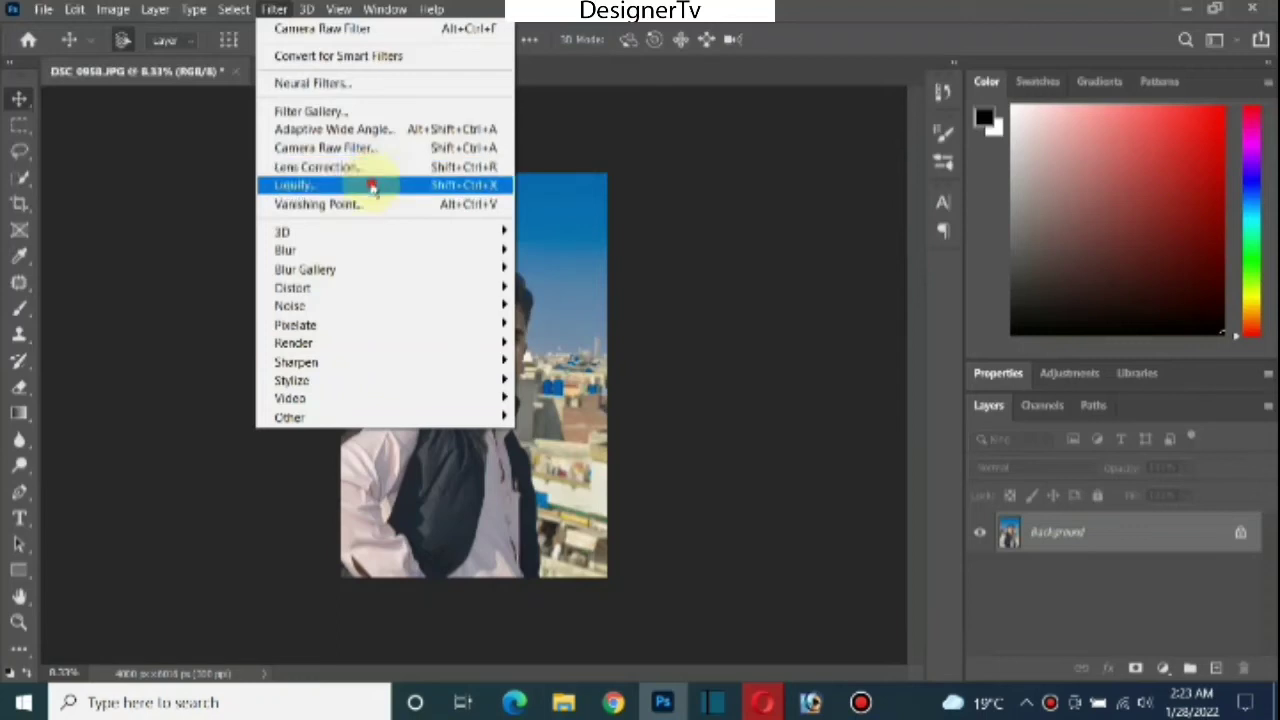
- Open the Filter > Liquify dialog on the portrait photo
{"action": "left_click", "coordinate": [372, 187]}
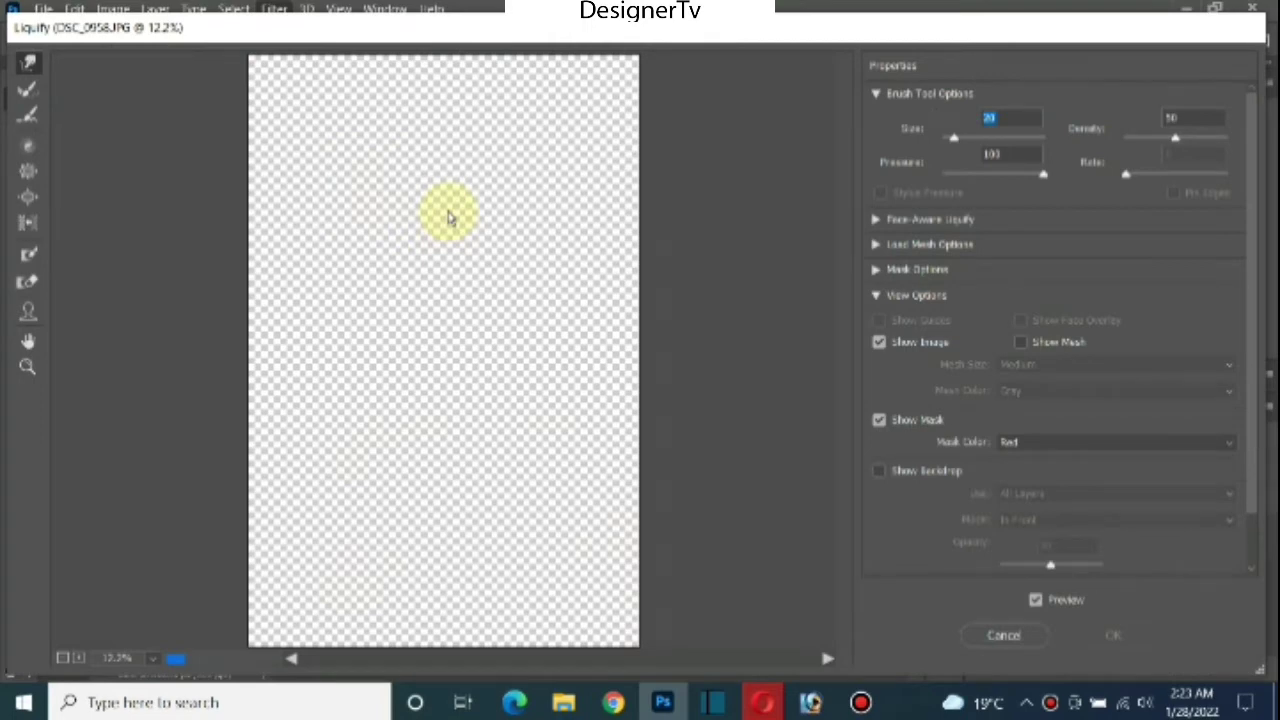
- Push the hair outline up at the top and upper right with Forward Warp
{"action": "key", "text": "ctrl+plus"}
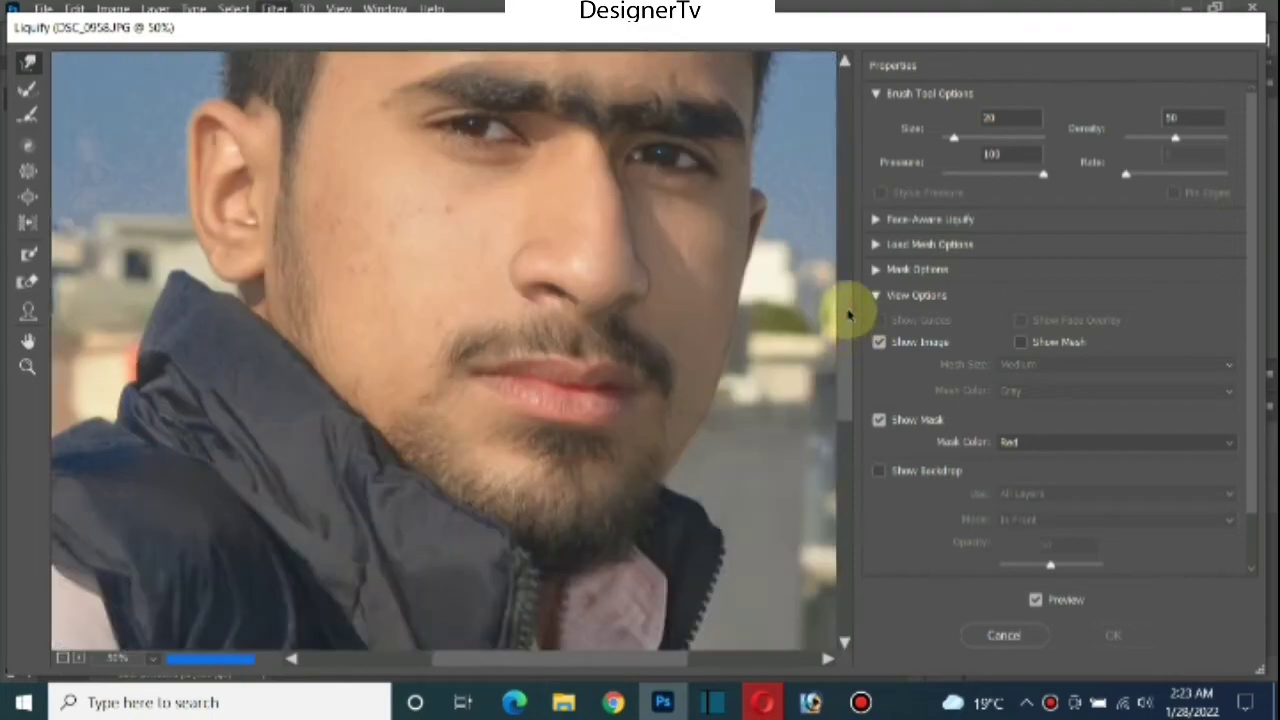
{"action": "scroll", "coordinate": [848, 306], "scroll_direction": "up", "scroll_amount": 5}
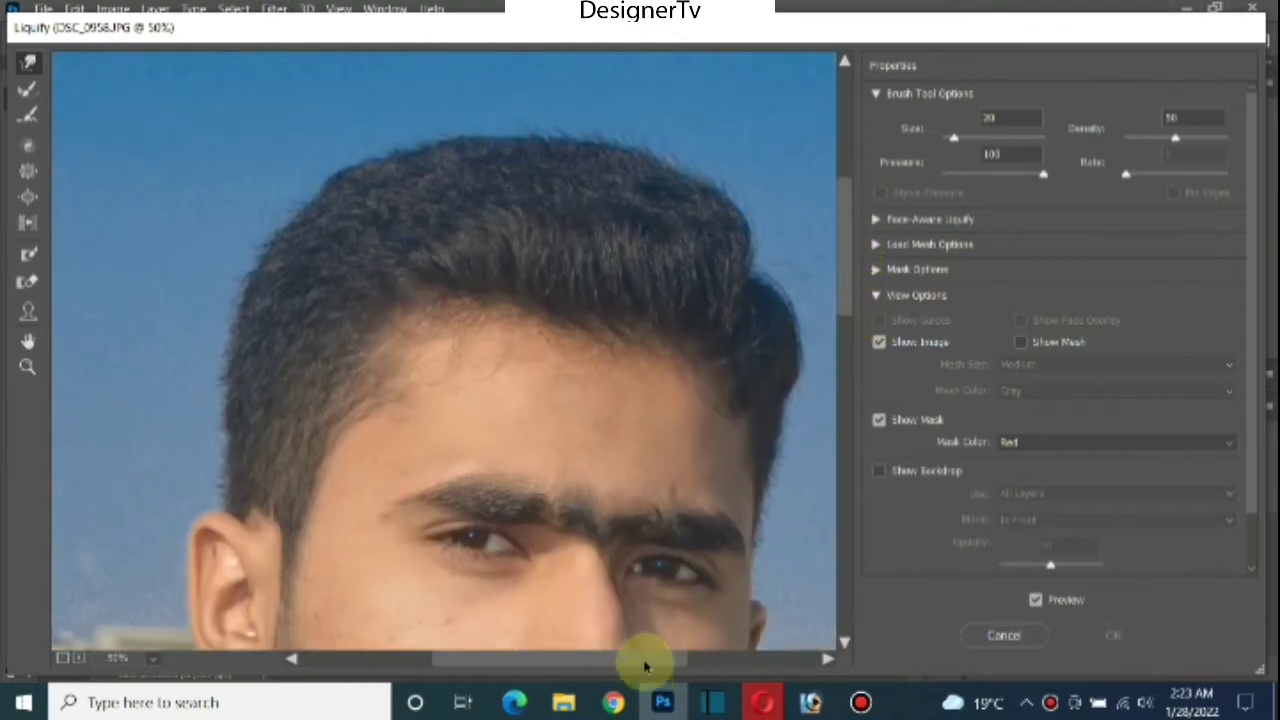
{"action": "left_click_drag", "start_coordinate": [646, 658], "coordinate": [674, 658]}
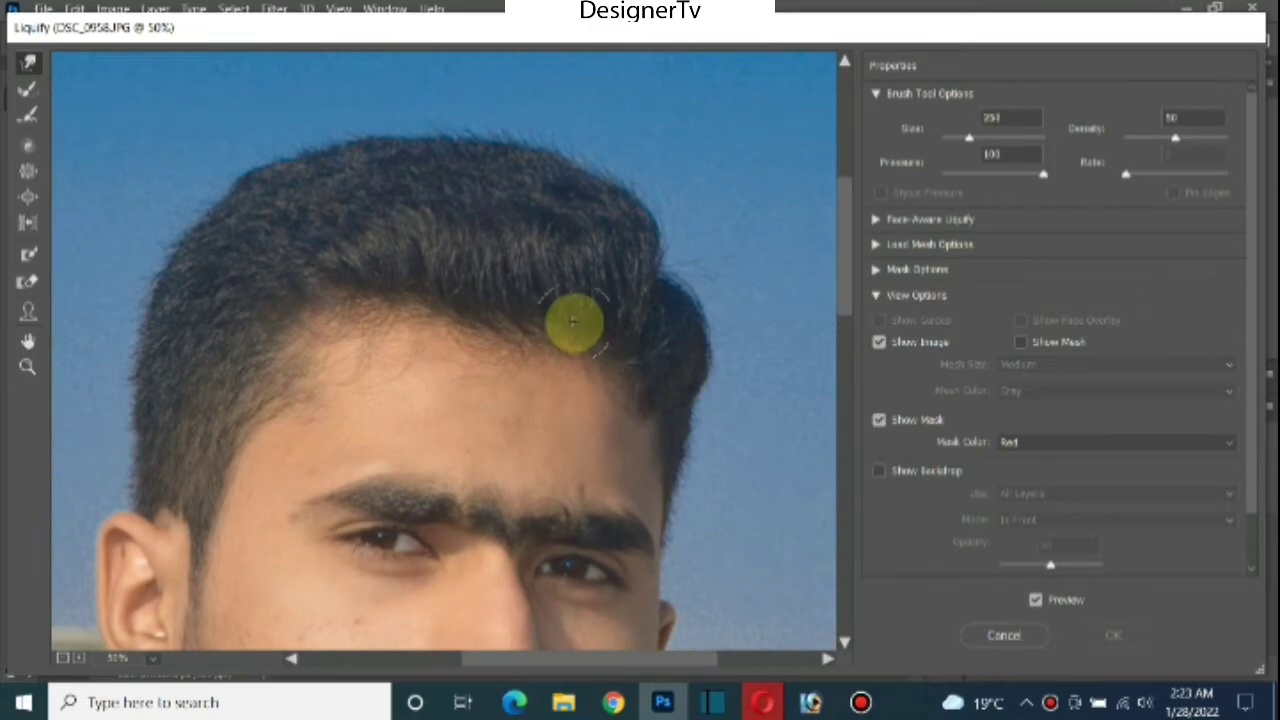
{"action": "left_click_drag", "start_coordinate": [586, 191], "coordinate": [646, 234]}
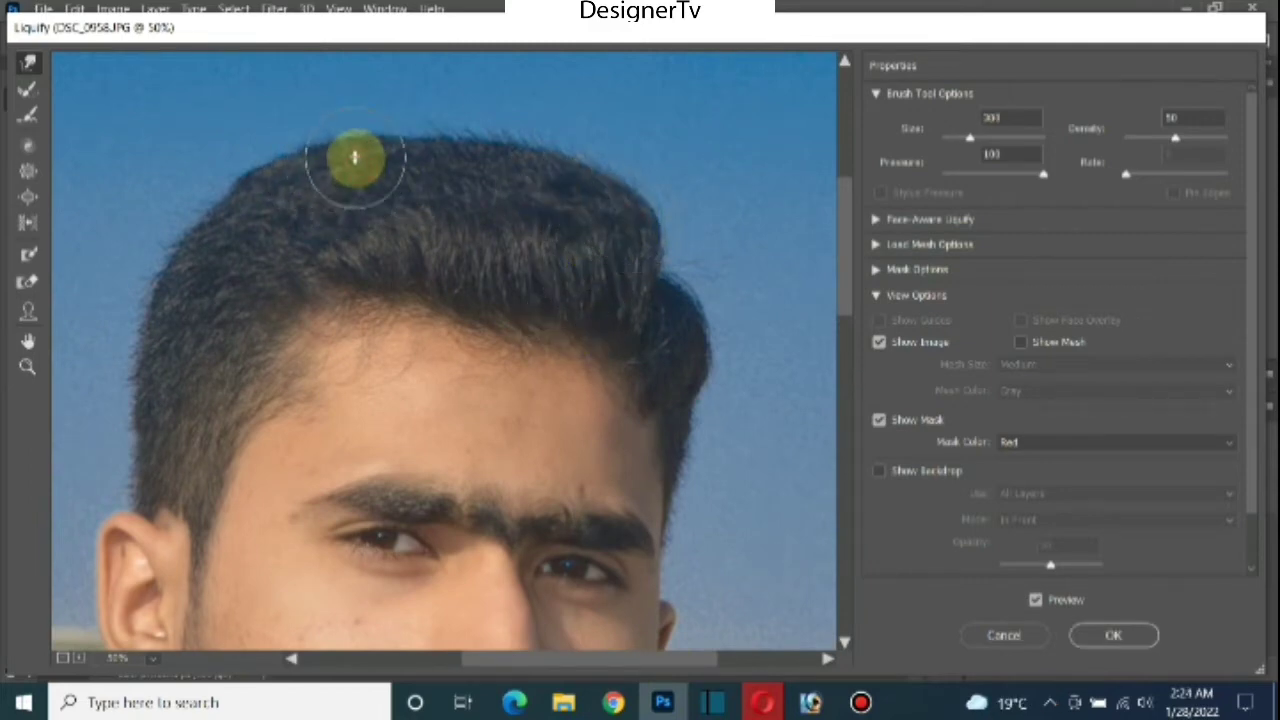
{"action": "left_click_drag", "start_coordinate": [410, 147], "coordinate": [457, 157]}
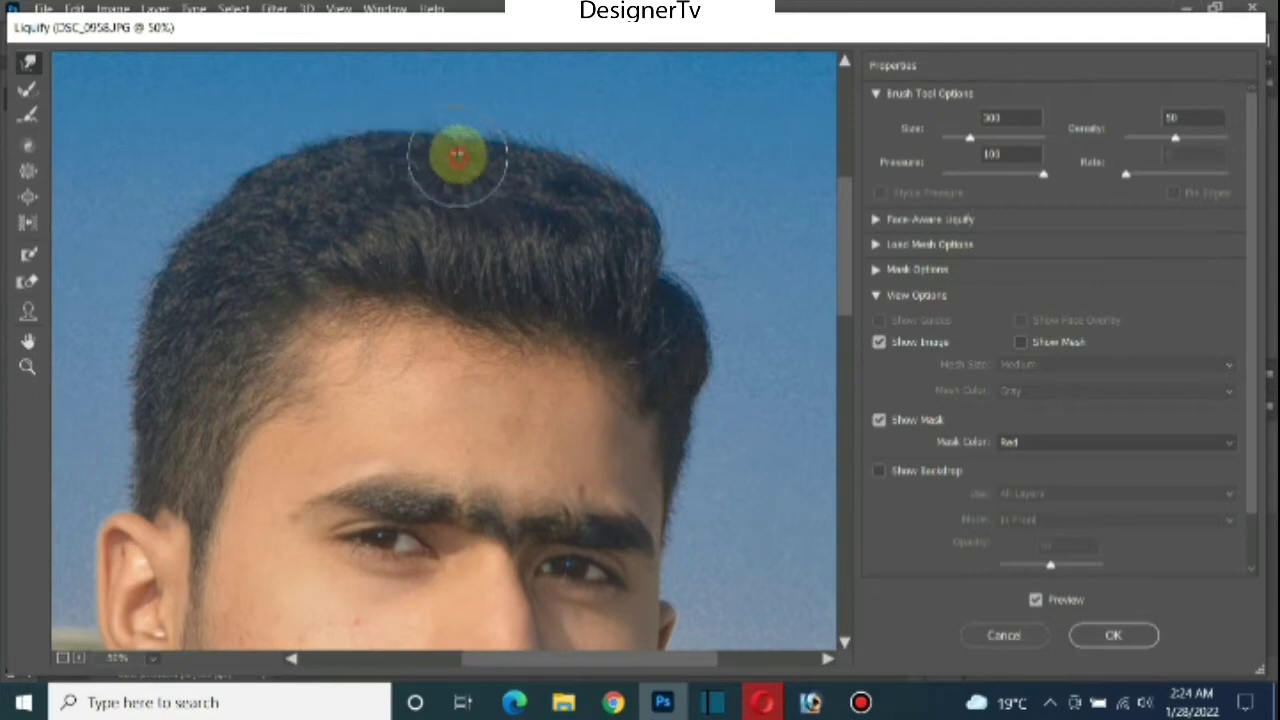
{"action": "left_click_drag", "start_coordinate": [306, 229], "coordinate": [237, 212]}
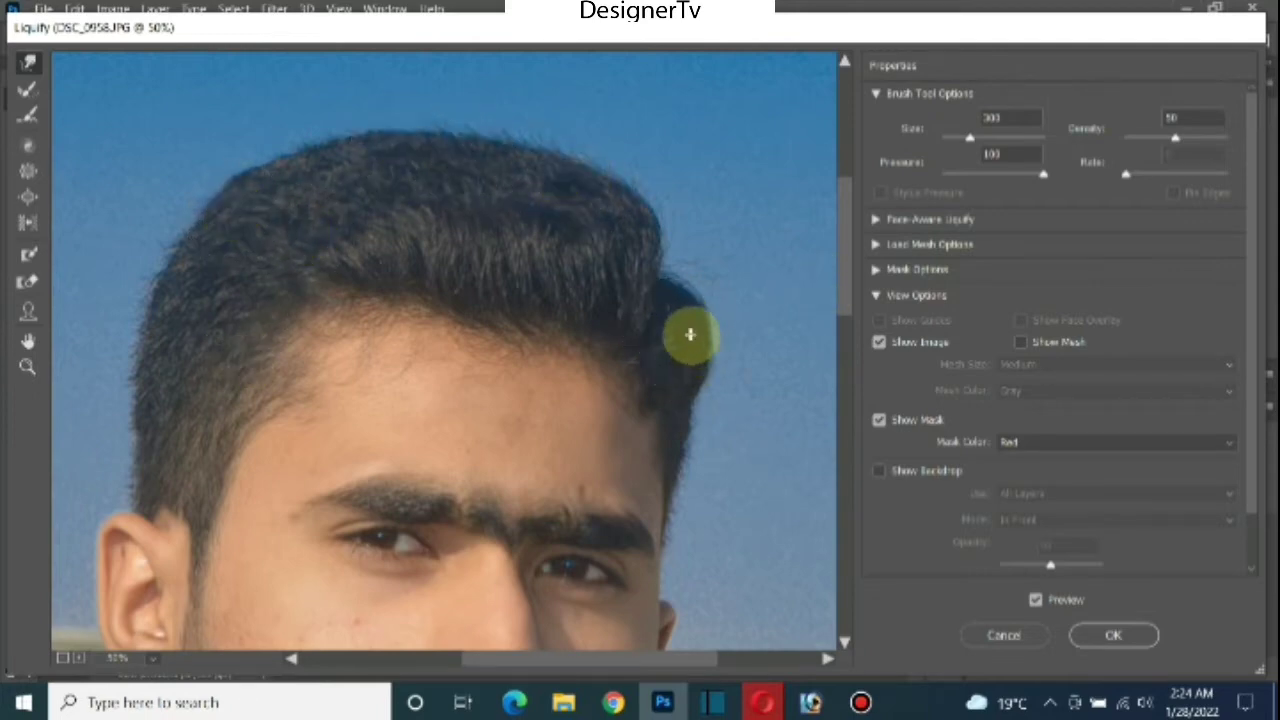
- With a larger warp brush, pull in the hair's right edge, then view the whole photo
{"action": "key", "text": "ctrl+minus"}
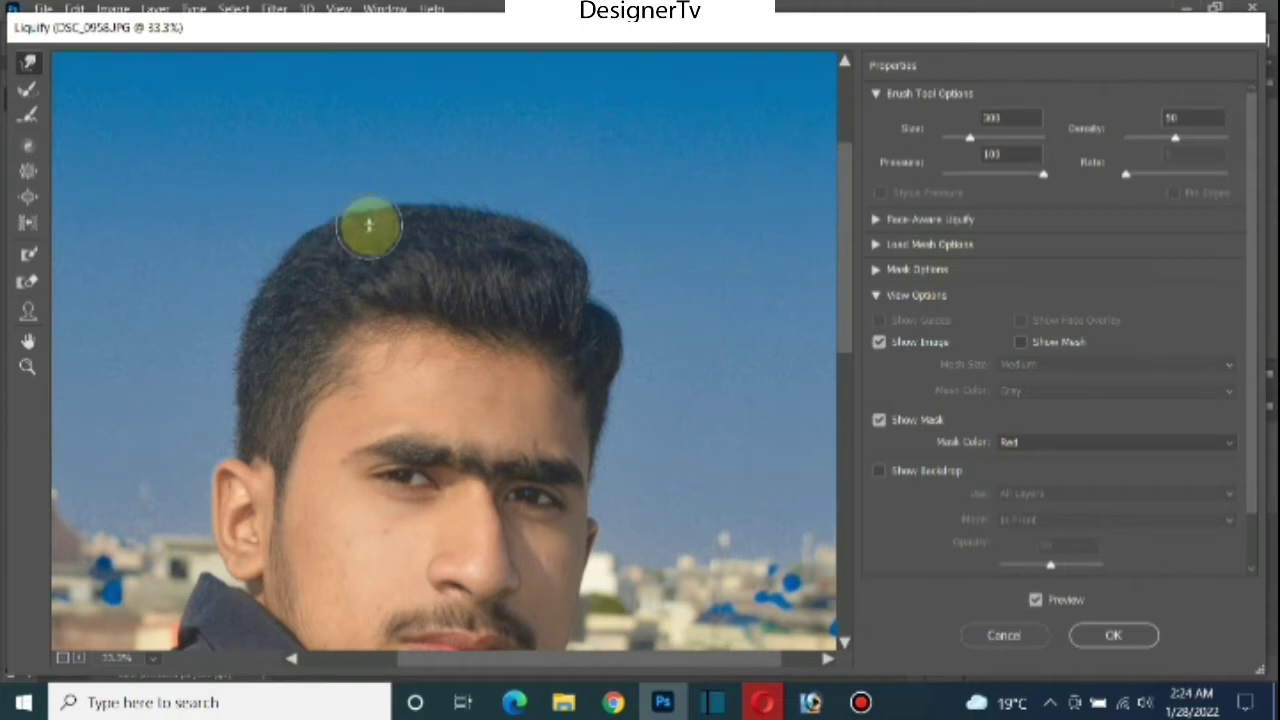
{"action": "scroll", "coordinate": [356, 224], "scroll_direction": "down", "scroll_amount": 1}
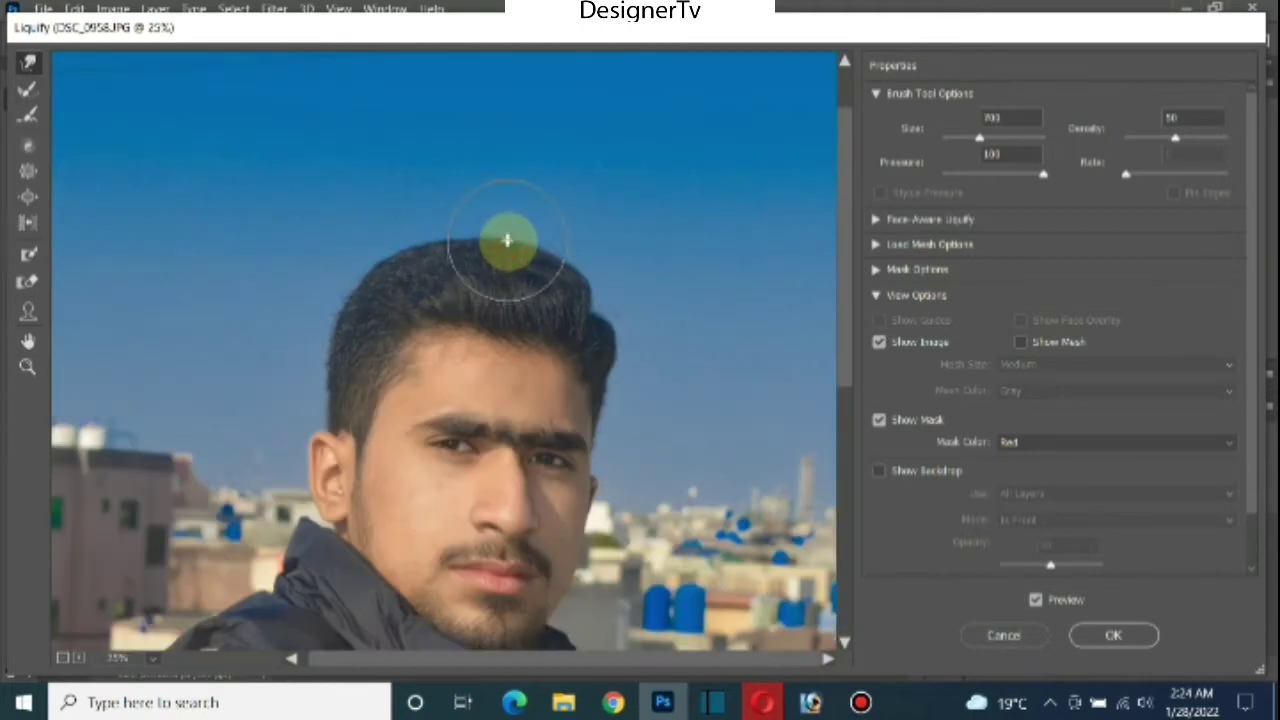
{"action": "key", "text": "bracketright"}
{"action": "left_click_drag", "start_coordinate": [543, 251], "coordinate": [609, 343]}
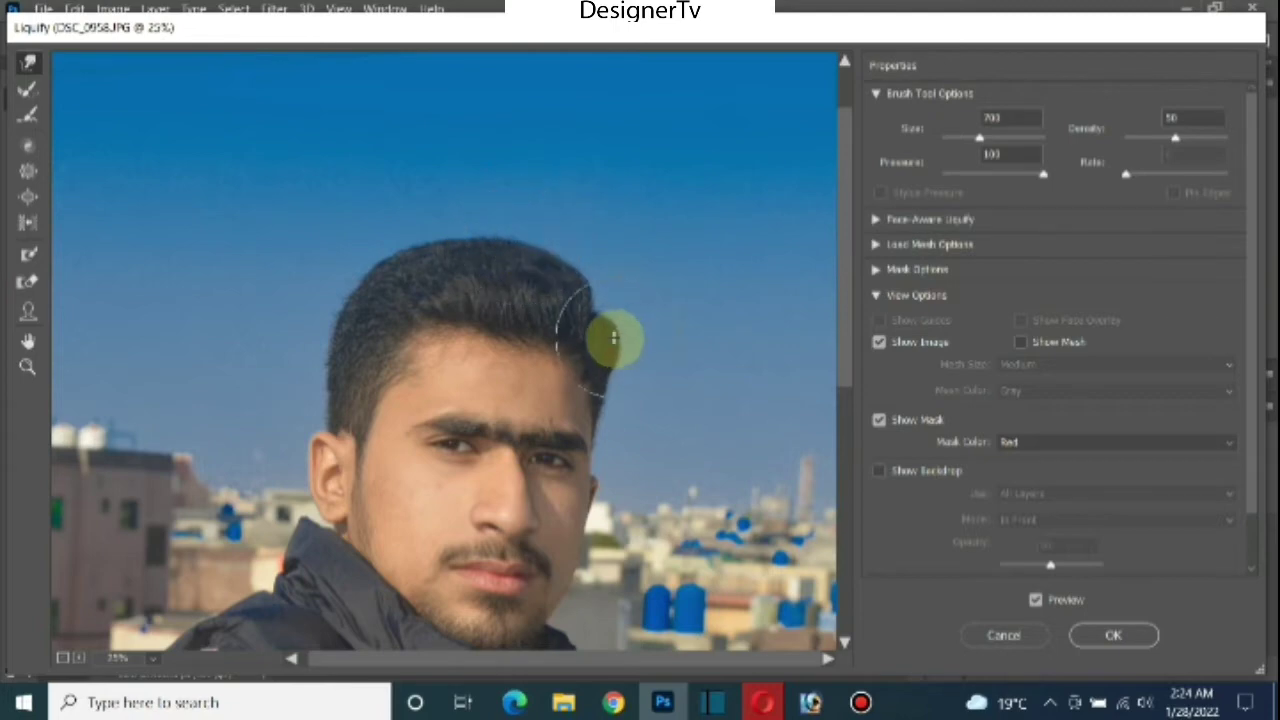
{"action": "scroll", "coordinate": [392, 308], "scroll_direction": "down", "scroll_amount": 2}
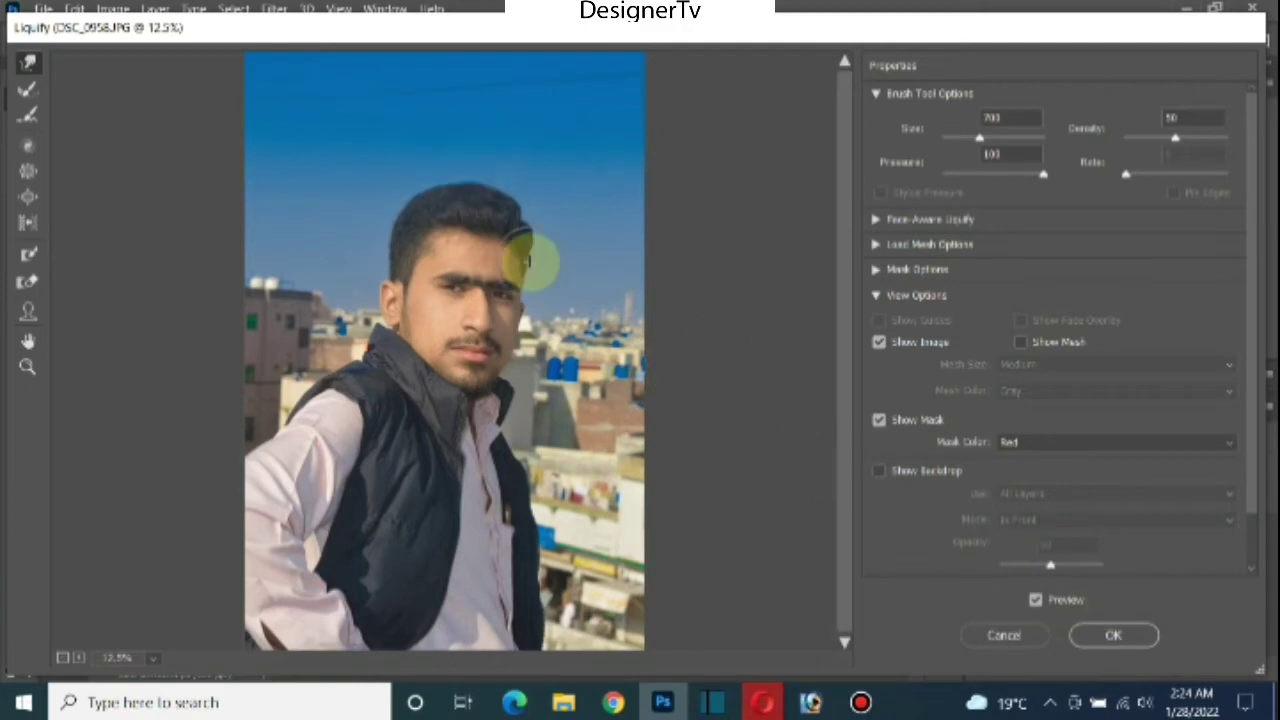
{"action": "scroll", "coordinate": [455, 177], "scroll_direction": "up", "scroll_amount": 1}
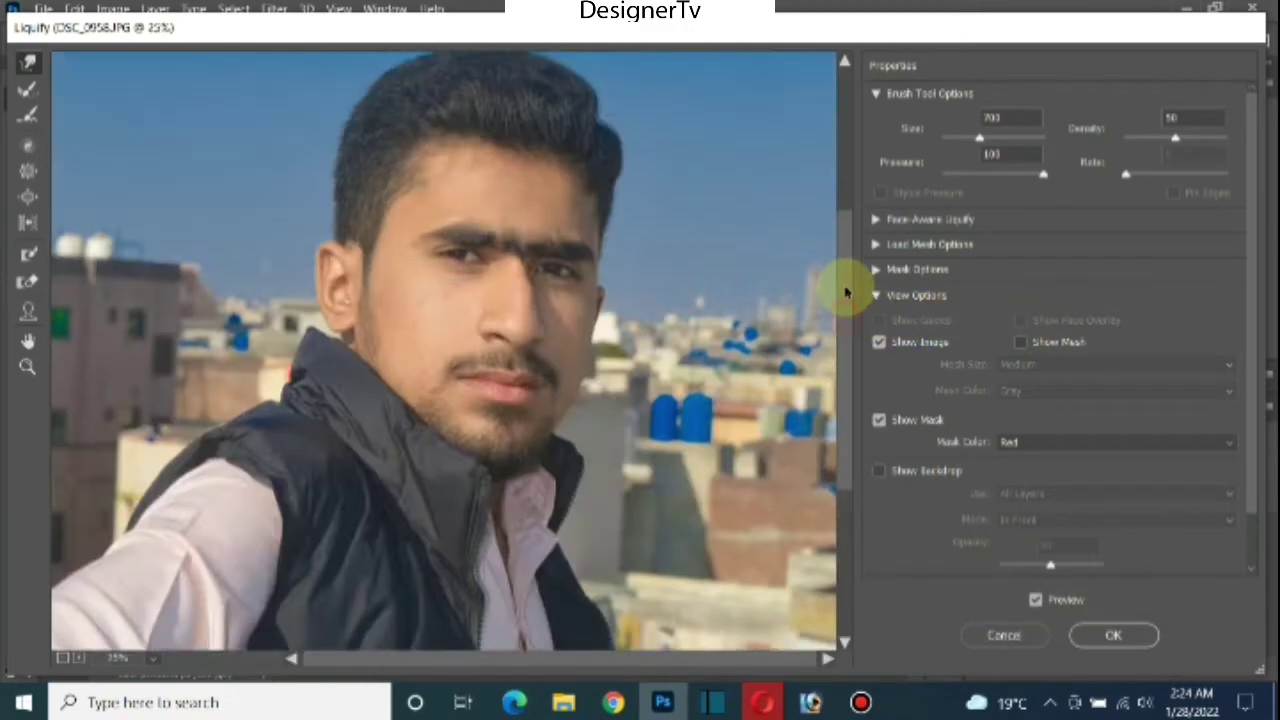
{"action": "scroll", "coordinate": [845, 292], "scroll_direction": "up", "scroll_amount": 2}
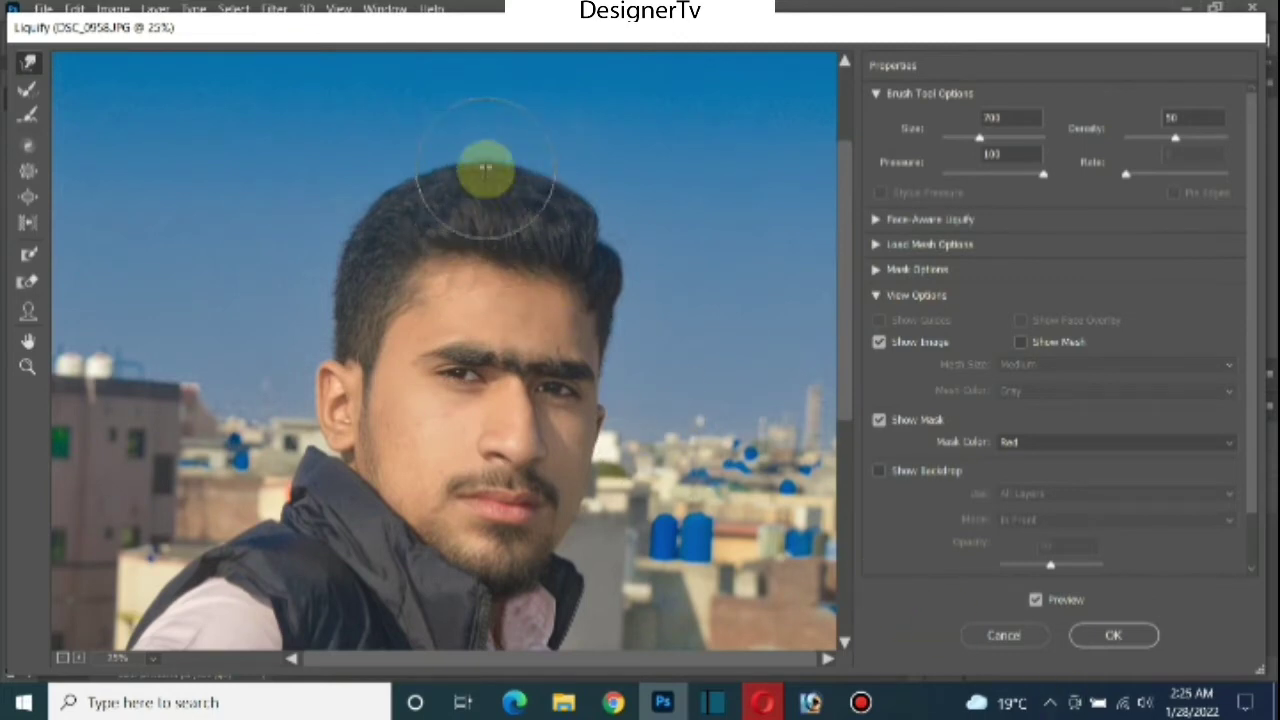
{"action": "key", "text": "ctrl+minus"}
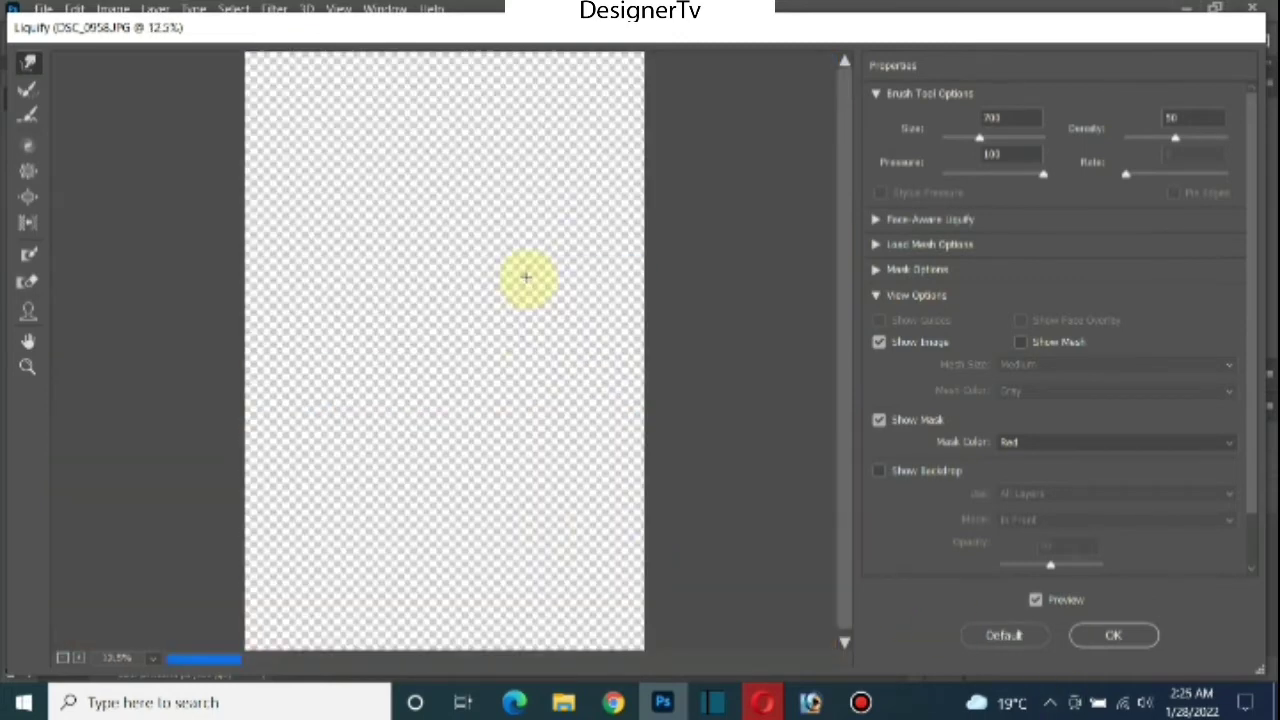
- Commit the Liquify hair reshaping to the photo with OK
{"action": "left_click", "coordinate": [1142, 635]}
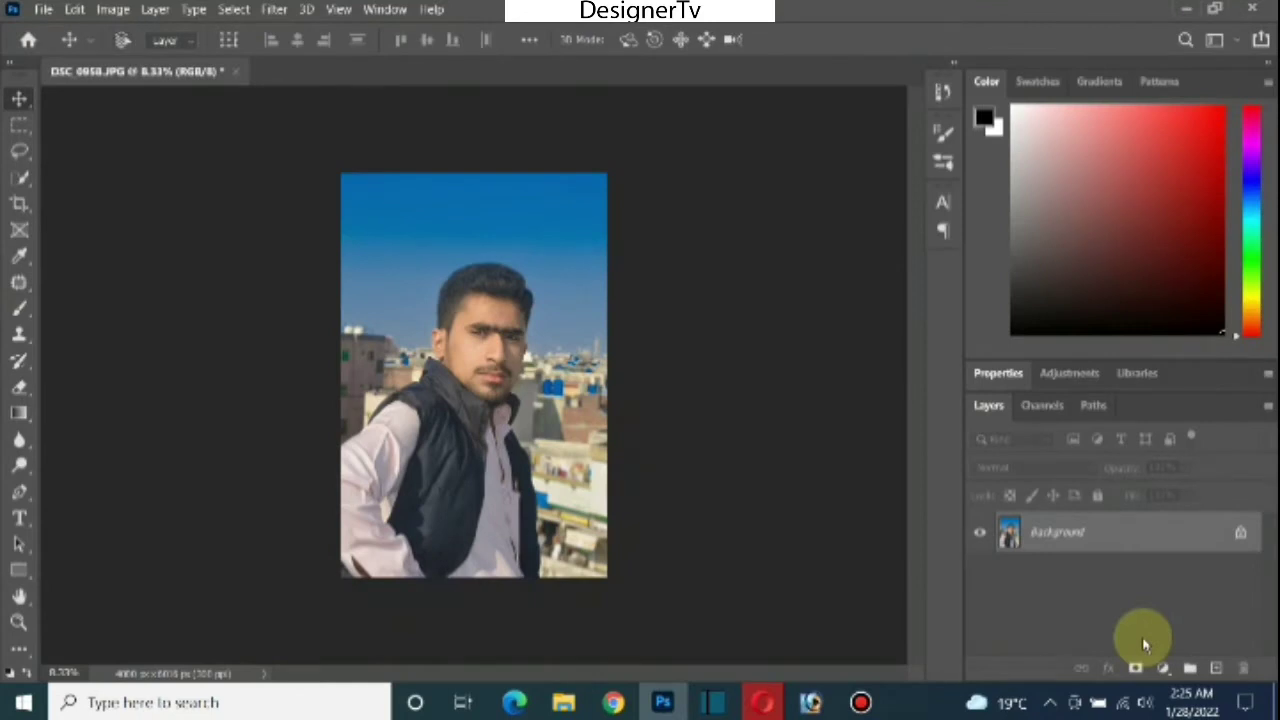
{"action": "key", "text": "ctrl+l"}
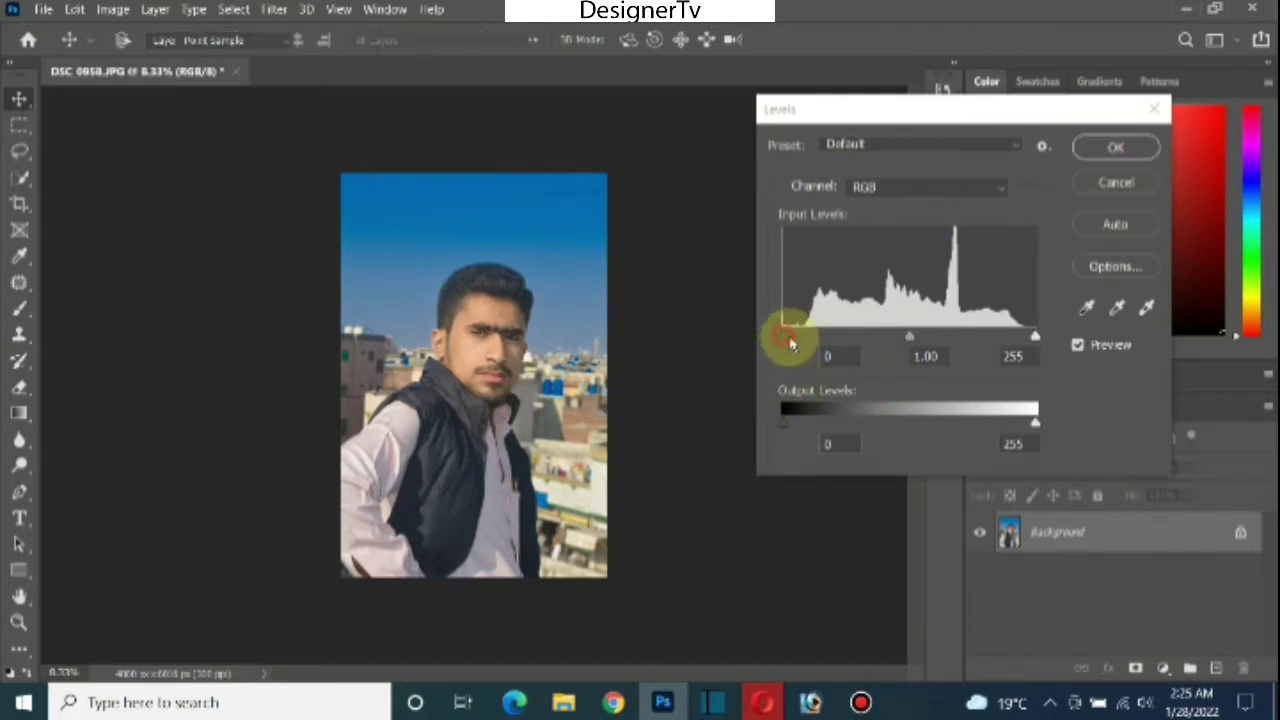
- Deepen the shadows slightly by moving the Levels black input slider right
{"action": "left_click_drag", "start_coordinate": [784, 336], "coordinate": [802, 344]}
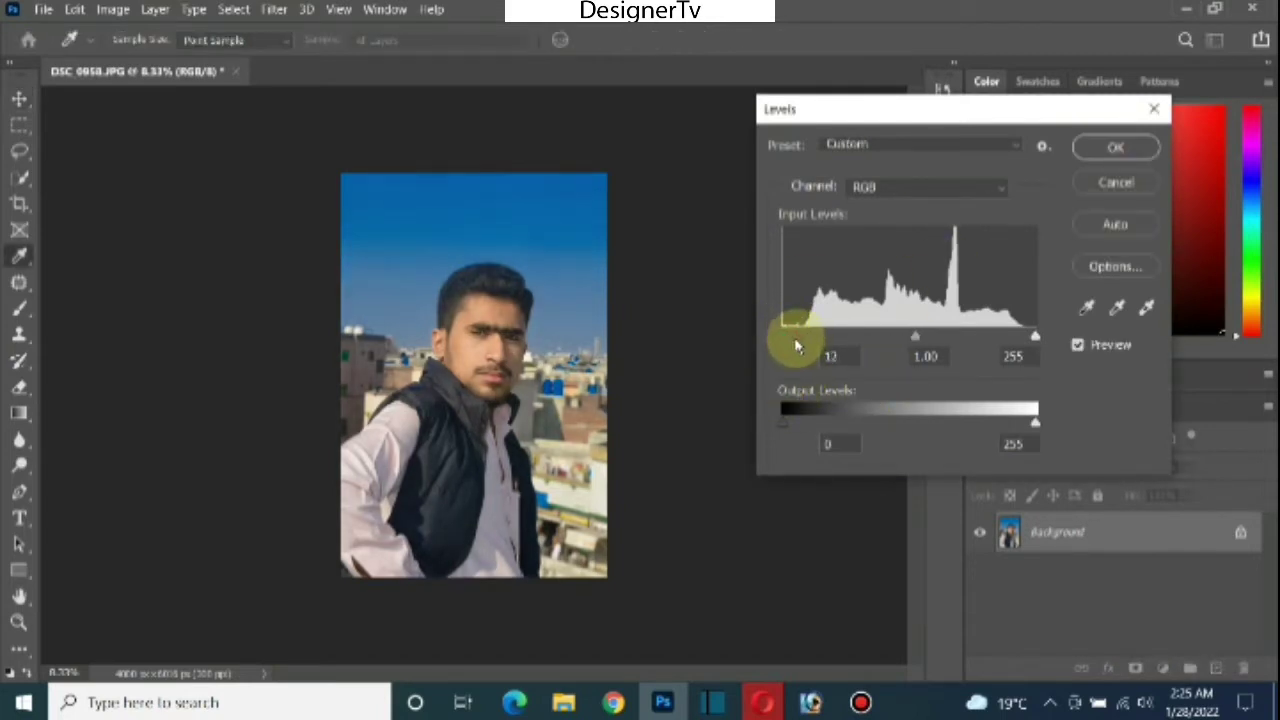
{"action": "left_click", "coordinate": [1152, 110]}
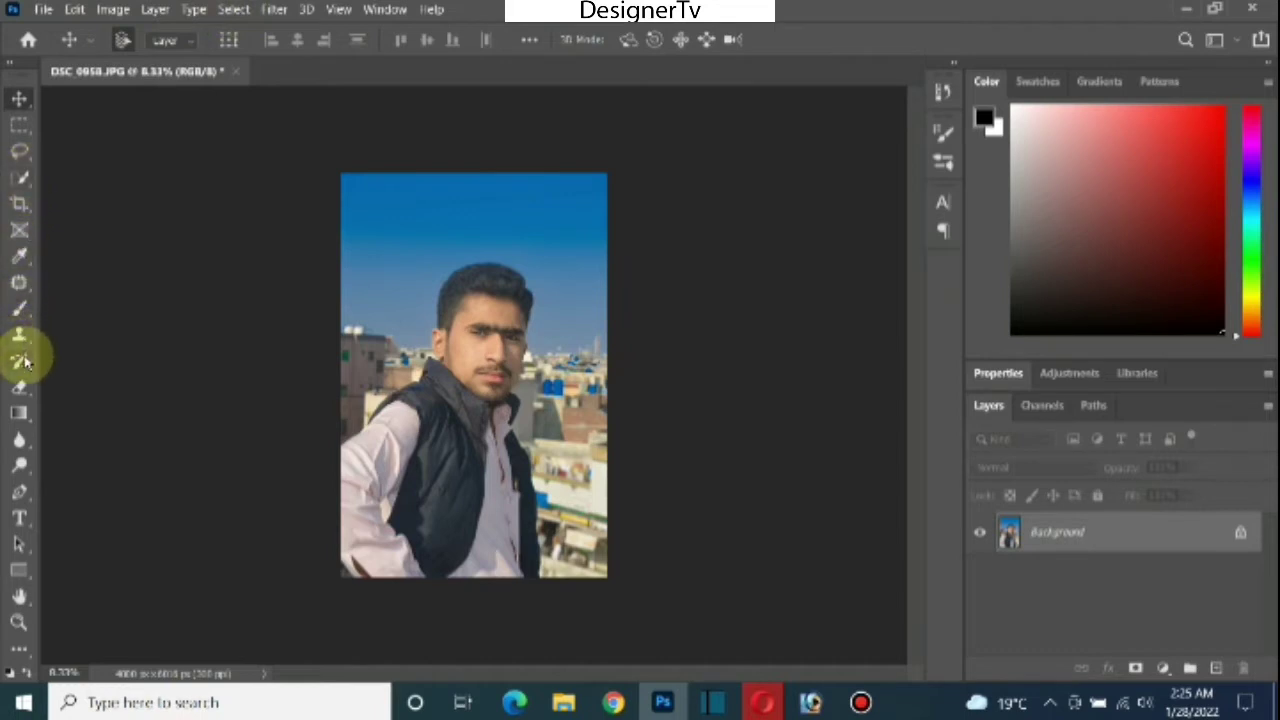
- Switch to the Mixer Brush (Wet 15%, Load 75%, Mix 90%) and test a blending stroke
{"action": "left_click", "coordinate": [22, 313]}
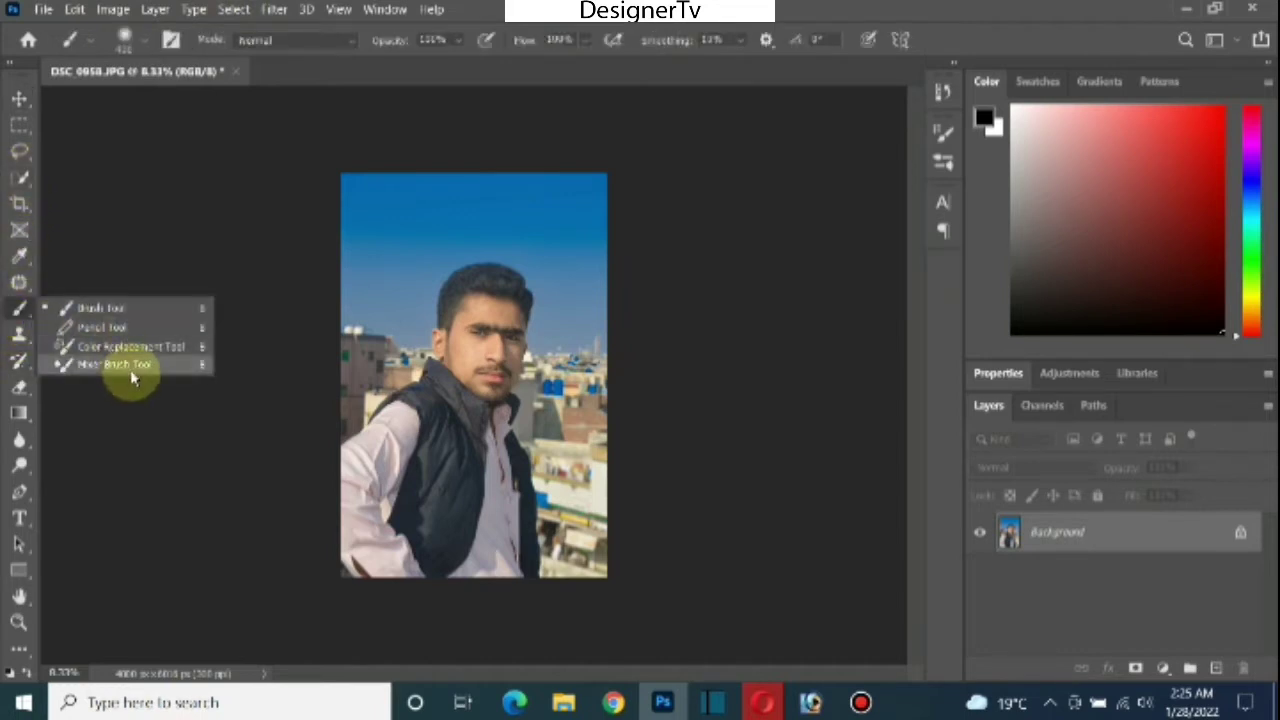
{"action": "scroll", "coordinate": [430, 355], "scroll_direction": "up", "scroll_amount": 1}
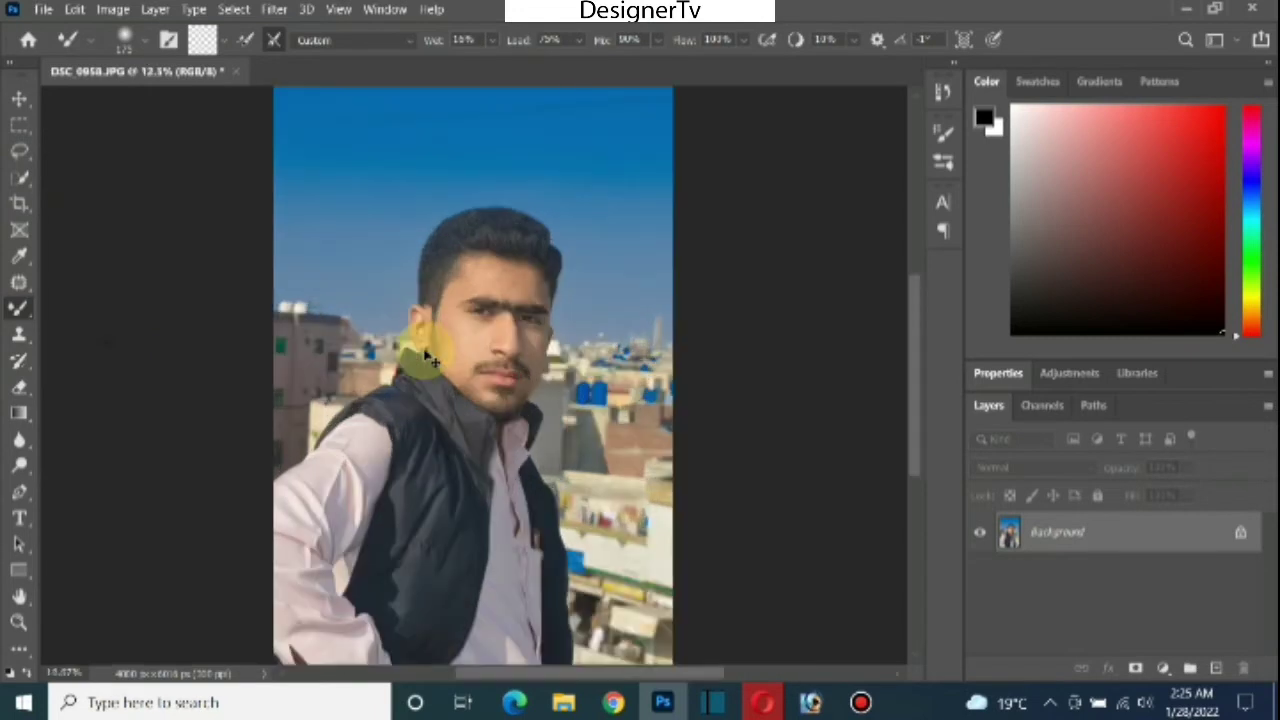
{"action": "scroll", "coordinate": [425, 357], "scroll_direction": "up", "scroll_amount": 1}
{"action": "scroll", "coordinate": [420, 357], "scroll_direction": "up", "scroll_amount": 1}
{"action": "scroll", "coordinate": [420, 357], "scroll_direction": "up", "scroll_amount": 1}
{"action": "left_click_drag", "start_coordinate": [797, 350], "coordinate": [921, 360]}
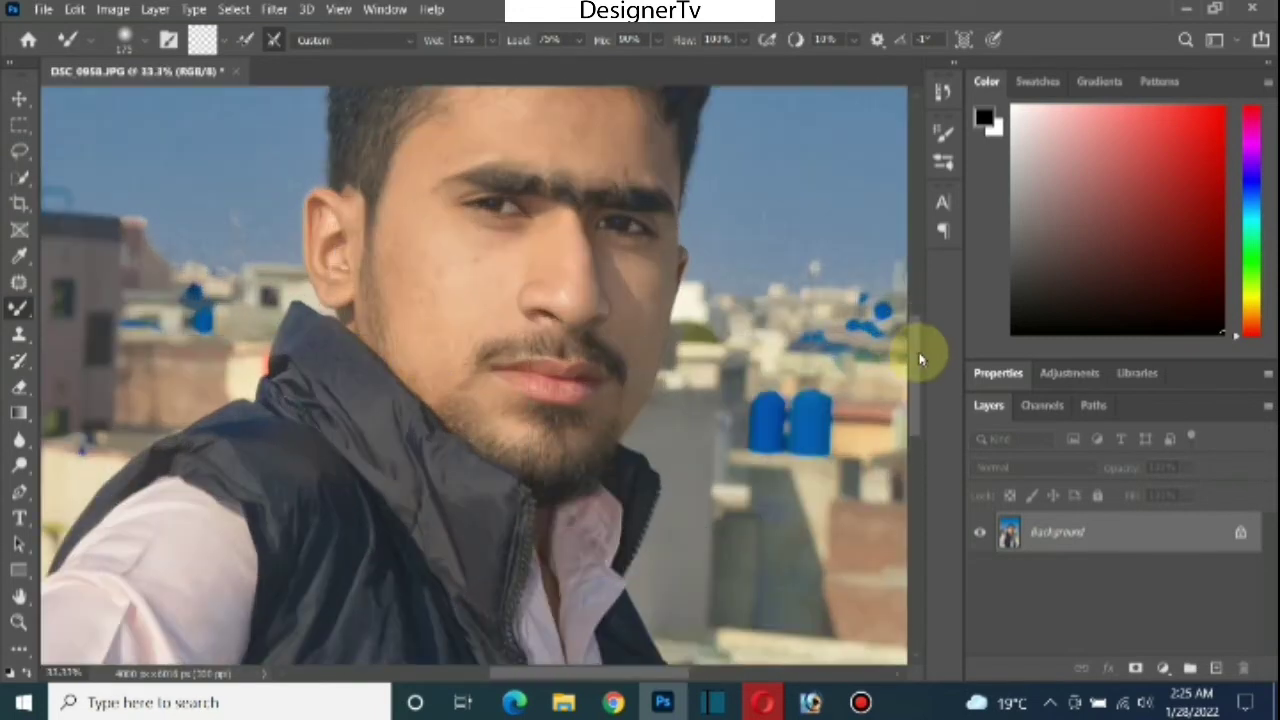
{"action": "scroll", "coordinate": [913, 340], "scroll_direction": "up", "scroll_amount": 4}
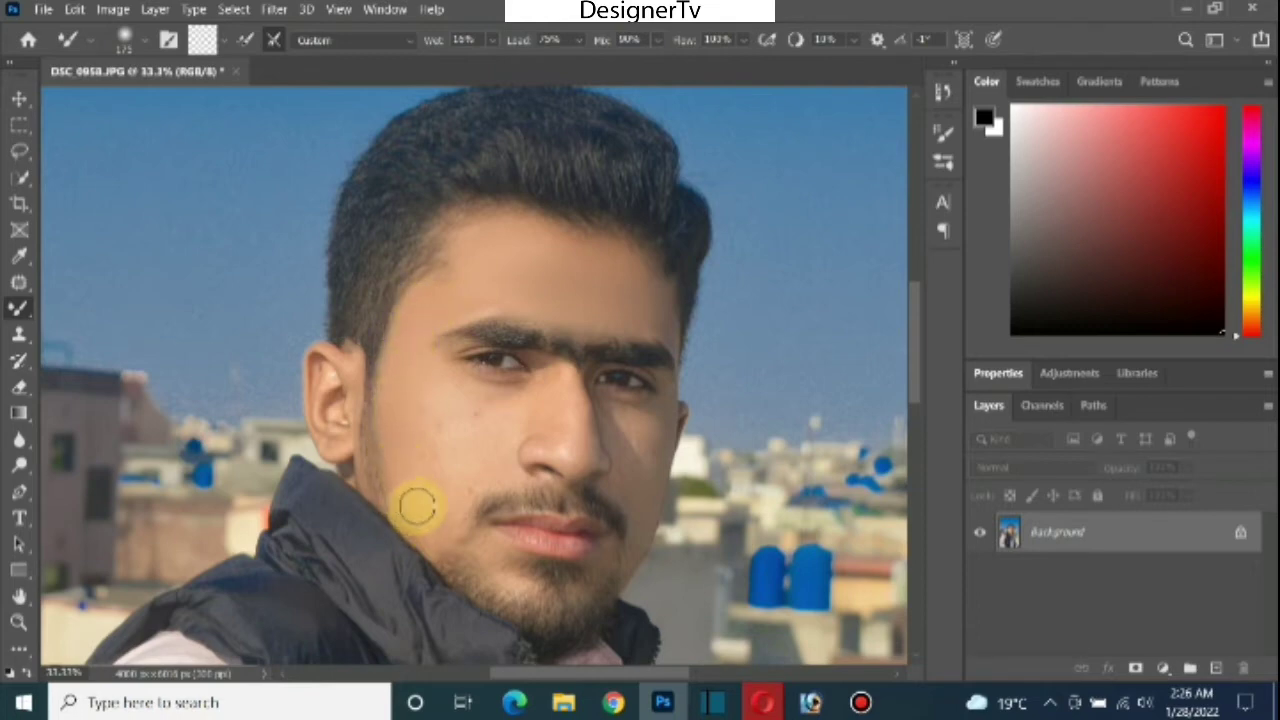
- Smooth the skin on the cheek, beside and on the nose, and under the left eye
{"action": "mouse_move", "coordinate": [457, 463]}
{"action": "left_mouse_down"}
{"action": "mouse_move", "coordinate": [421, 451]}
{"action": "mouse_move", "coordinate": [457, 405]}
{"action": "mouse_move", "coordinate": [414, 363]}
{"action": "mouse_move", "coordinate": [449, 420]}
{"action": "mouse_move", "coordinate": [481, 420]}
{"action": "mouse_move", "coordinate": [486, 460]}
{"action": "mouse_move", "coordinate": [440, 500]}
{"action": "mouse_move", "coordinate": [389, 366]}
{"action": "mouse_move", "coordinate": [421, 311]}
{"action": "left_mouse_up"}
{"action": "key", "text": "ctrl+plus"}
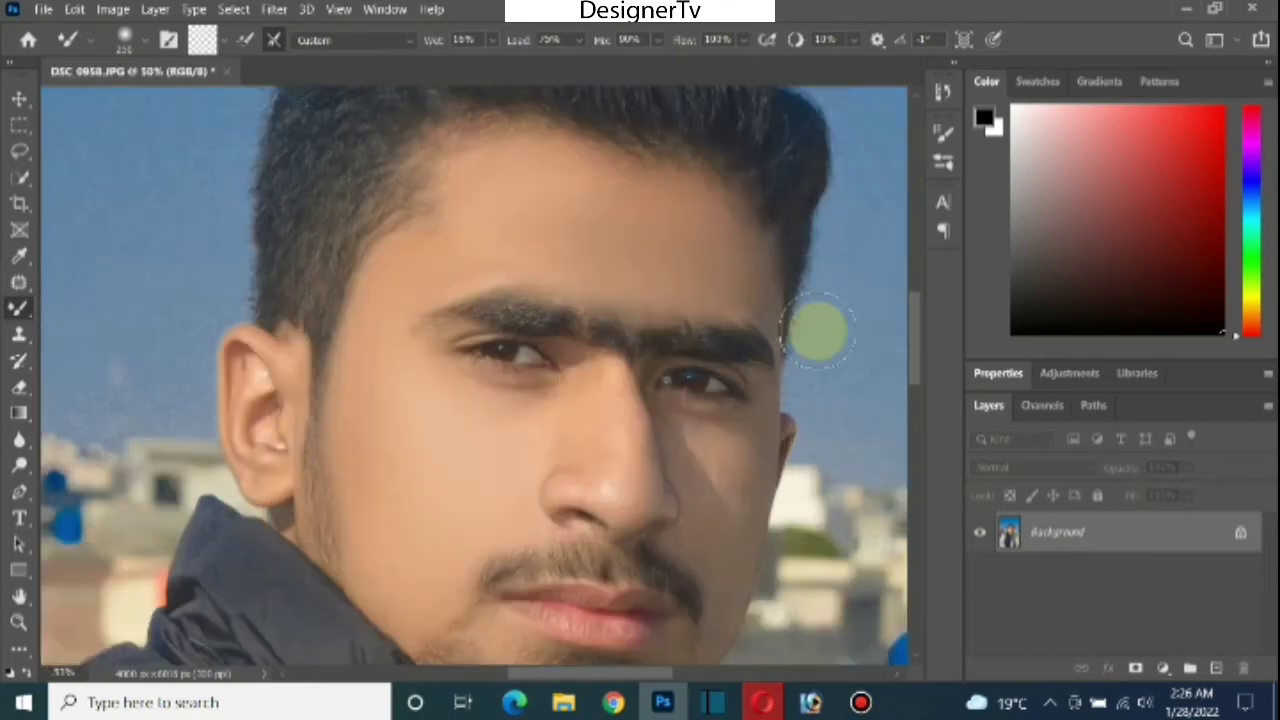
{"action": "scroll", "coordinate": [910, 355], "scroll_direction": "down", "scroll_amount": 2}
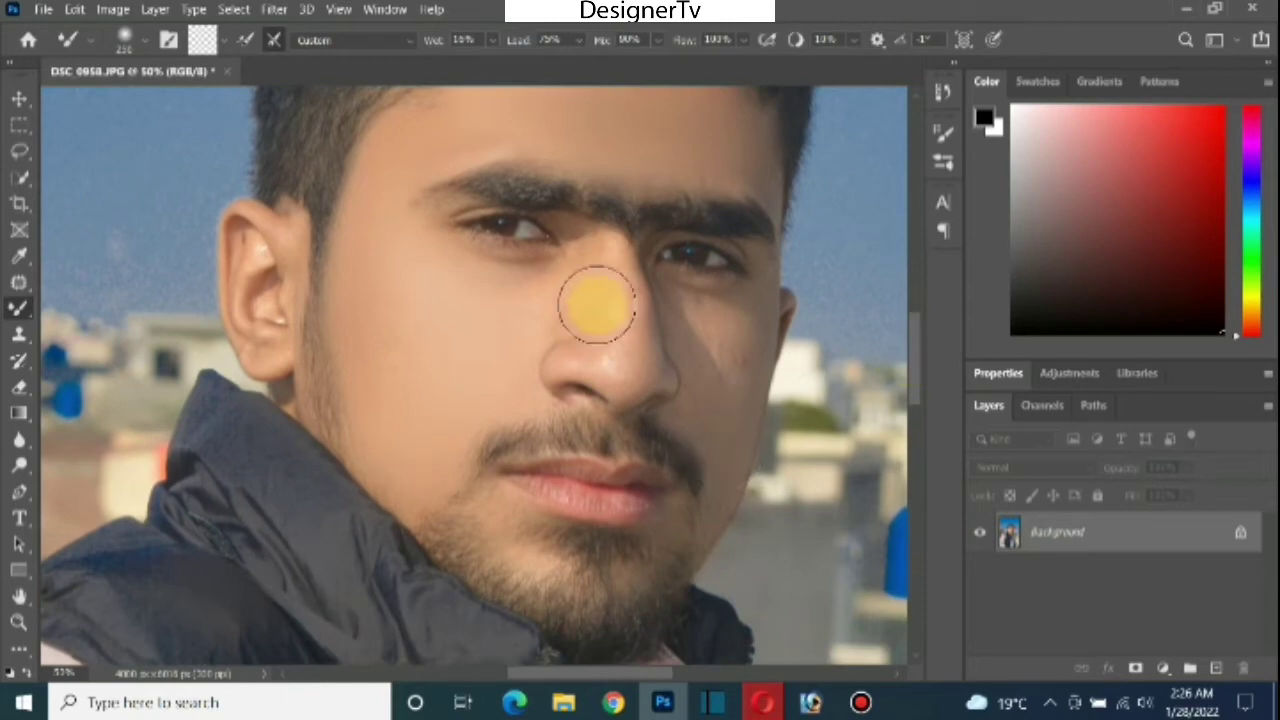
{"action": "mouse_move", "coordinate": [558, 308]}
{"action": "left_mouse_down"}
{"action": "mouse_move", "coordinate": [514, 314]}
{"action": "mouse_move", "coordinate": [509, 286]}
{"action": "mouse_move", "coordinate": [530, 320]}
{"action": "mouse_move", "coordinate": [574, 314]}
{"action": "mouse_move", "coordinate": [563, 291]}
{"action": "mouse_move", "coordinate": [586, 289]}
{"action": "left_mouse_up"}
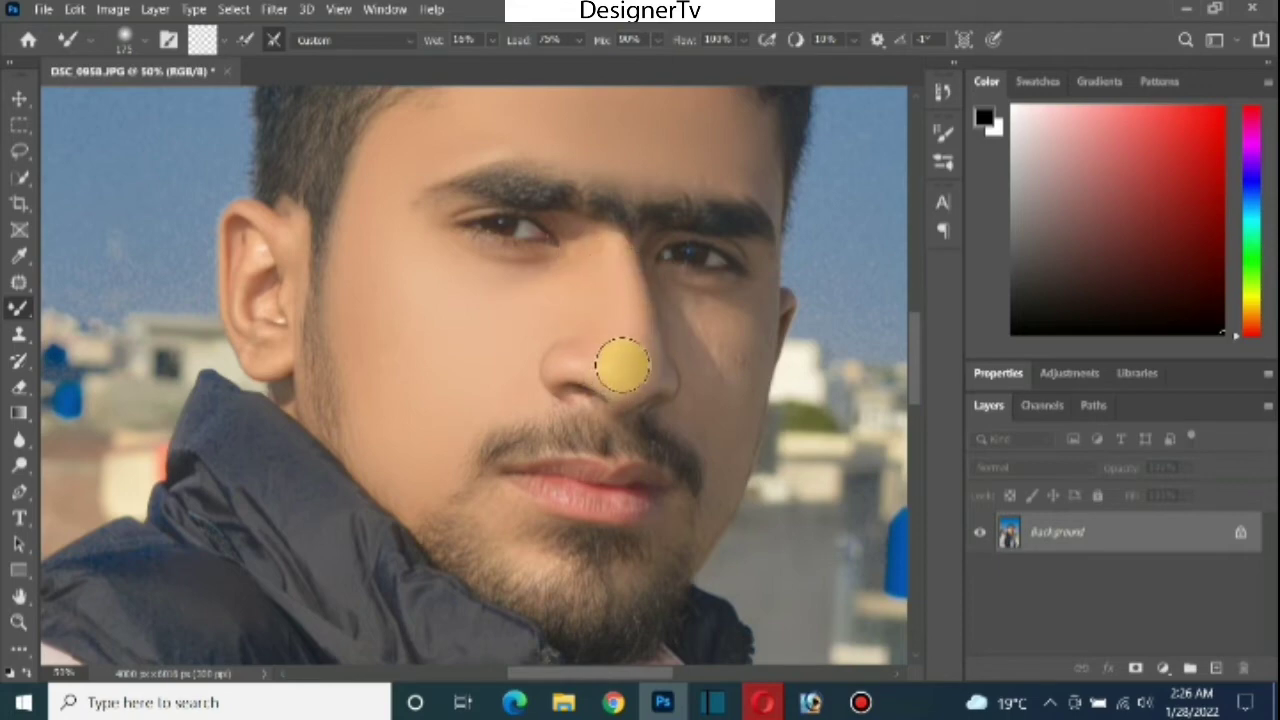
{"action": "left_click_drag", "start_coordinate": [624, 367], "coordinate": [582, 352]}
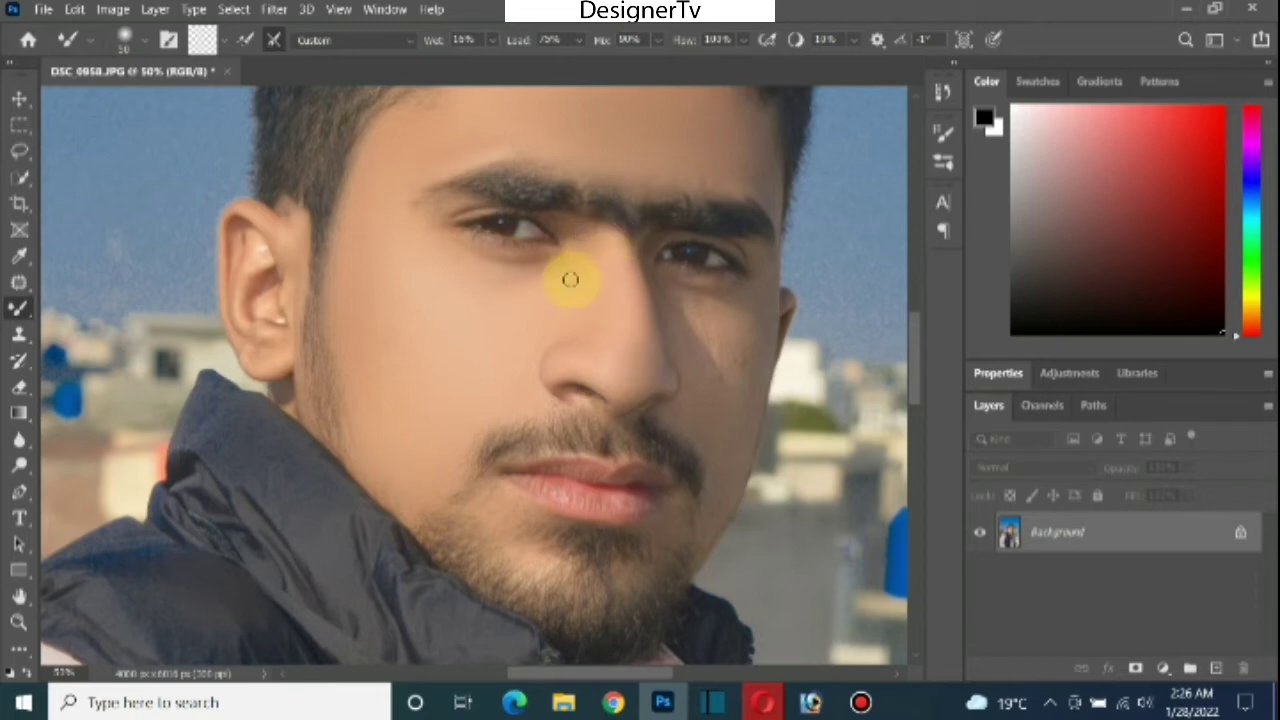
{"action": "left_click_drag", "start_coordinate": [548, 268], "coordinate": [509, 271]}
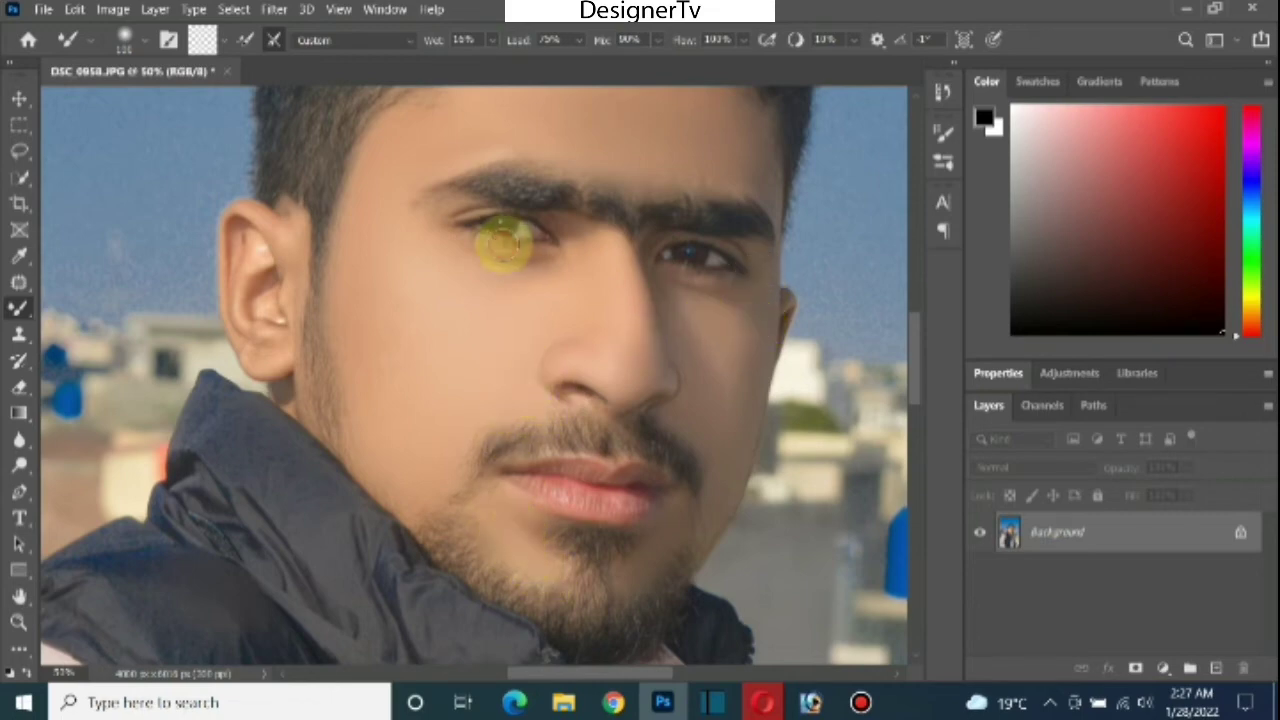
- Zoom out to fit the whole portrait and switch to the Move tool
{"action": "scroll", "coordinate": [505, 240], "scroll_direction": "down", "scroll_amount": 2}
{"action": "scroll", "coordinate": [505, 240], "scroll_direction": "down", "scroll_amount": 2}
{"action": "scroll", "coordinate": [505, 245], "scroll_direction": "down", "scroll_amount": 1}
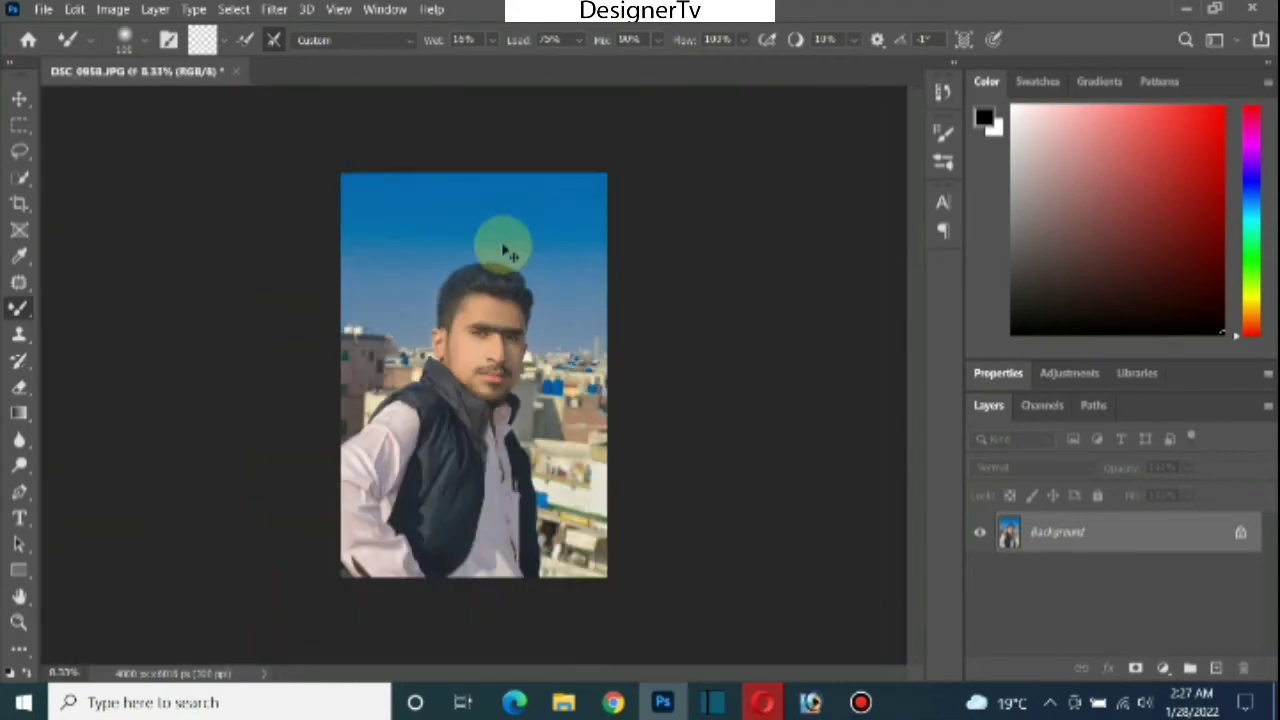
{"action": "scroll", "coordinate": [507, 251], "scroll_direction": "up", "scroll_amount": 1}
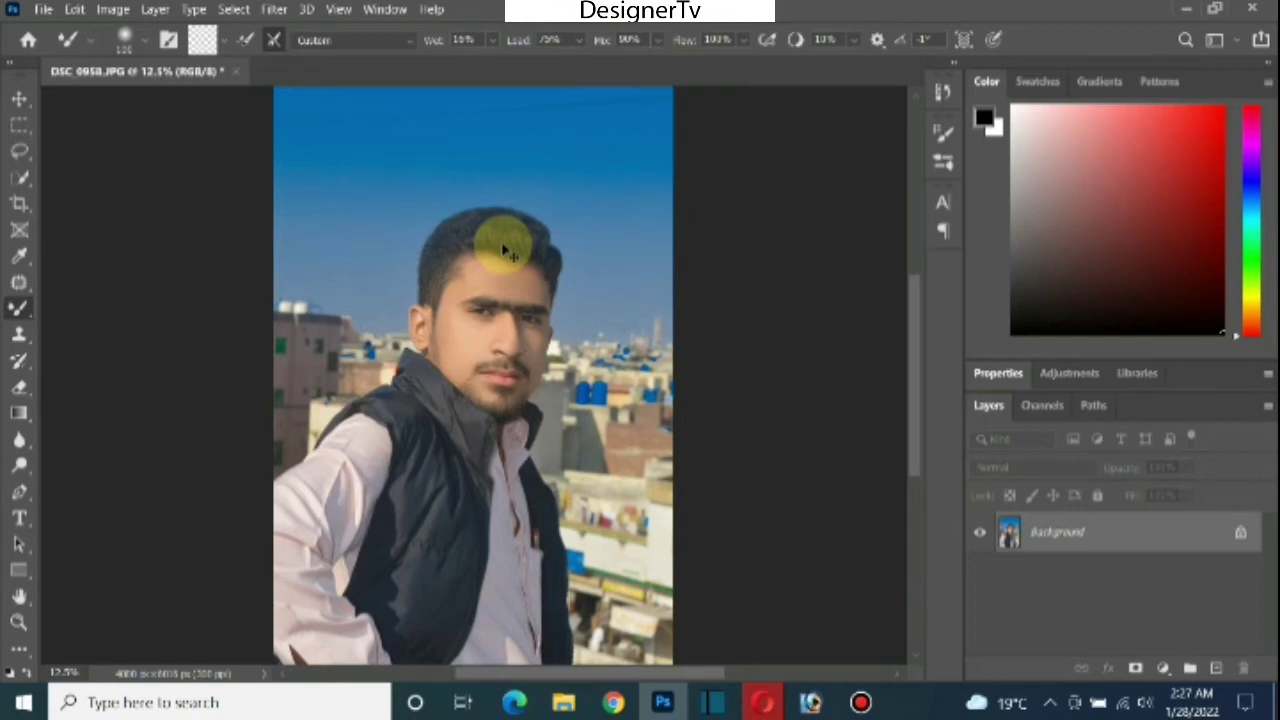
{"action": "scroll", "coordinate": [507, 251], "scroll_direction": "down", "scroll_amount": 1}
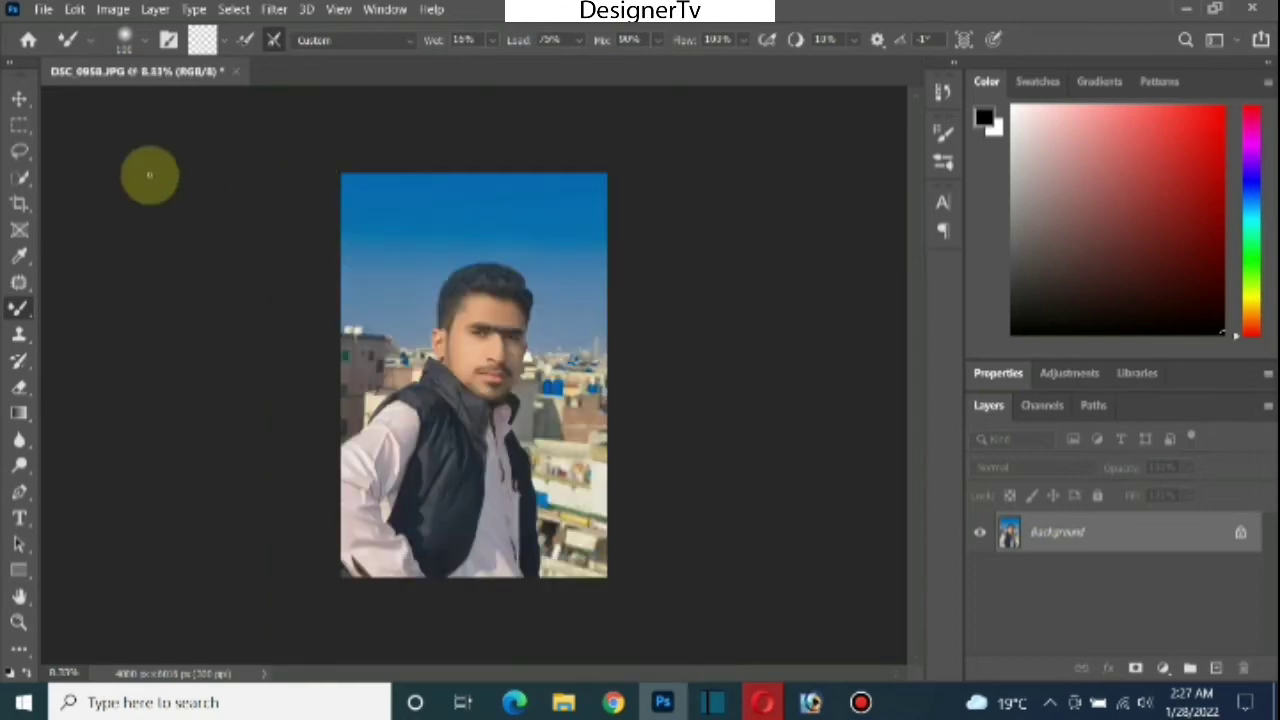
{"action": "left_click", "coordinate": [19, 101]}
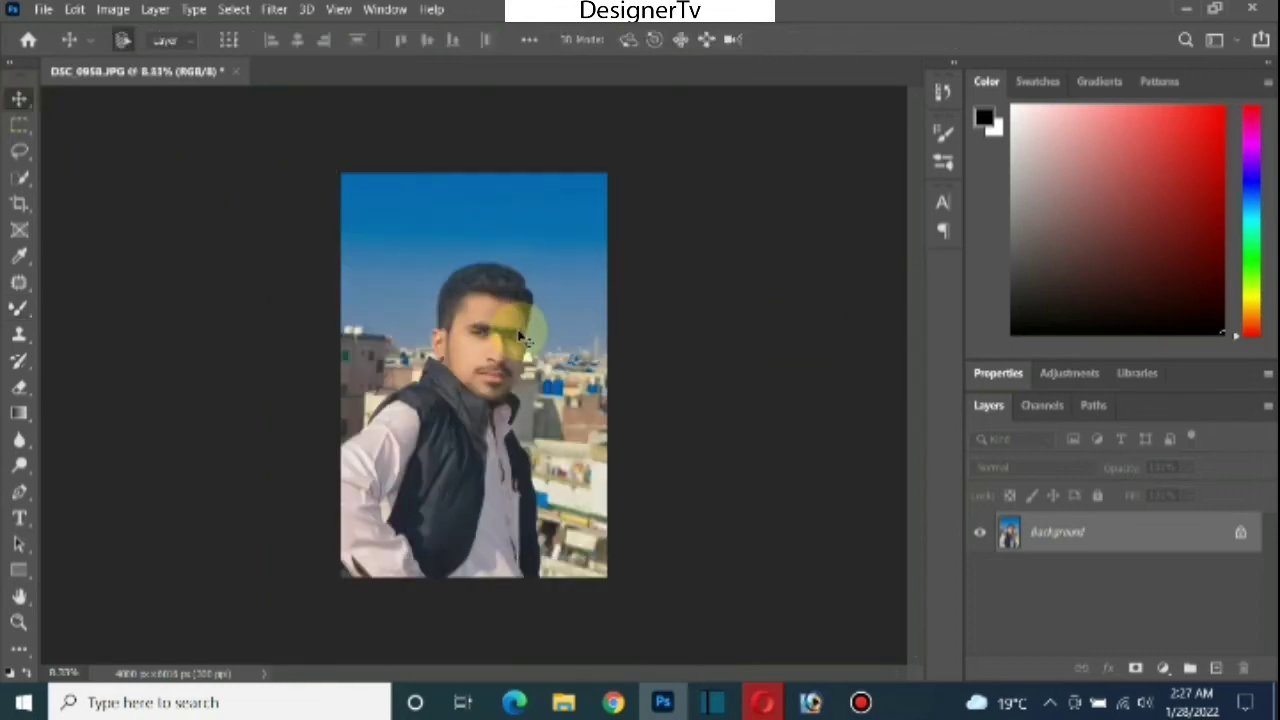
- Apply Curves on the Blue channel, pulling the top-right highlight point slightly left
{"action": "key", "text": "ctrl+m"}
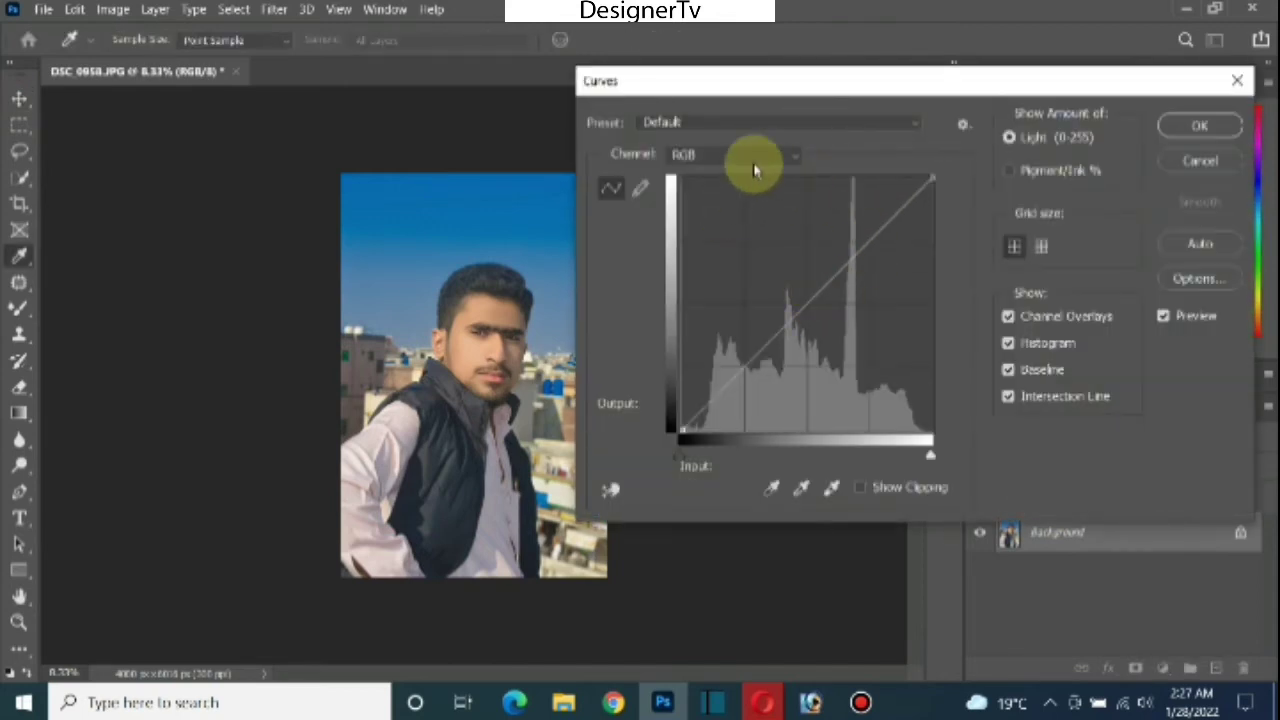
{"action": "left_click", "coordinate": [757, 155]}
{"action": "left_click", "coordinate": [690, 228]}
{"action": "left_click", "coordinate": [722, 228]}
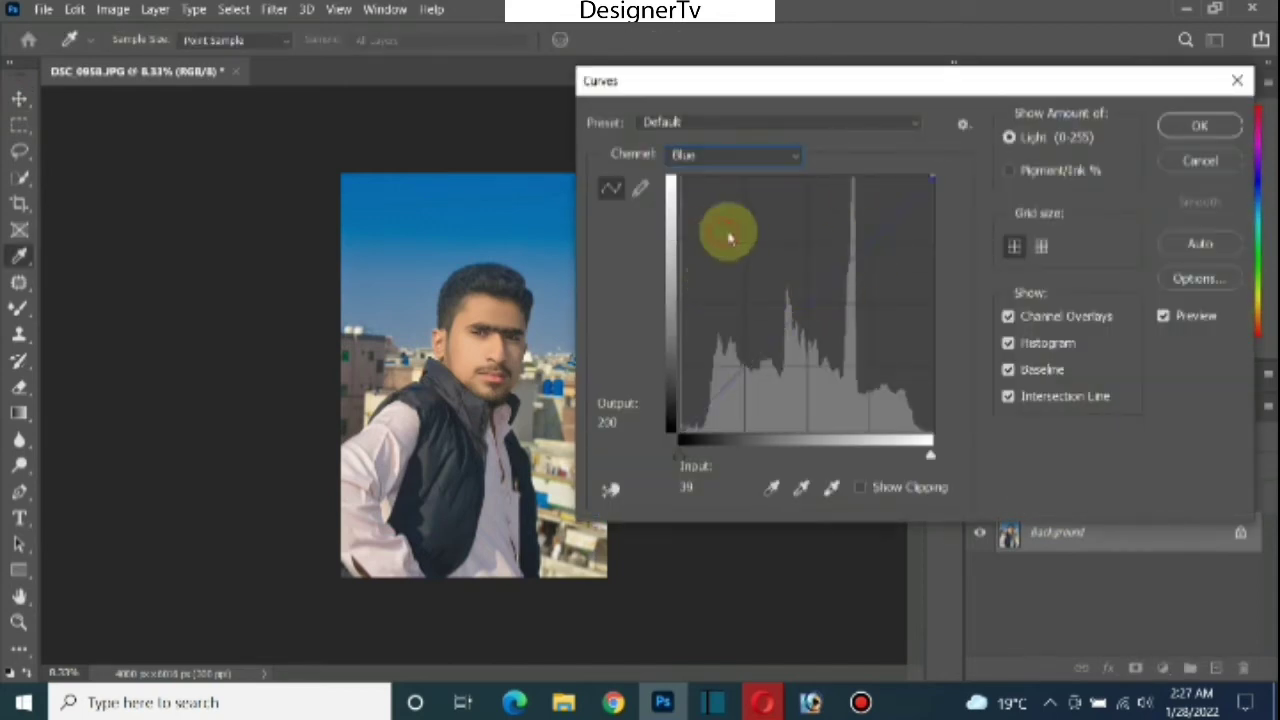
{"action": "left_click_drag", "start_coordinate": [930, 179], "coordinate": [919, 177]}
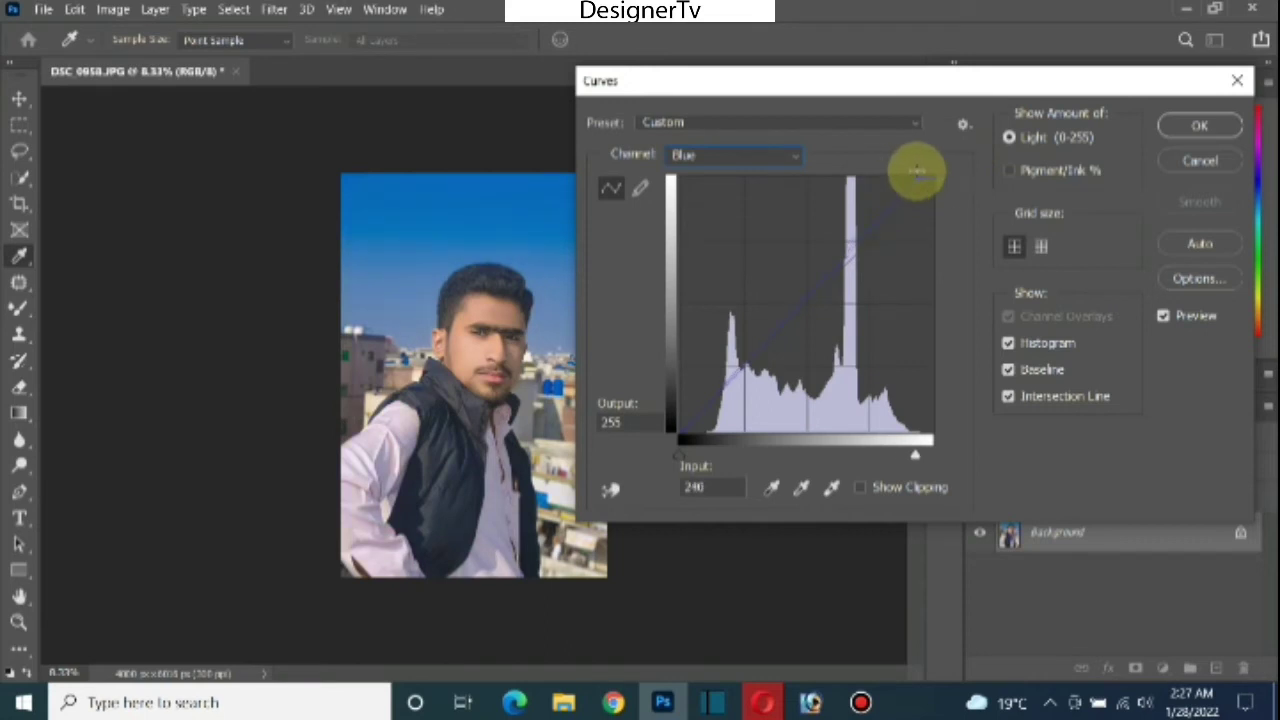
{"action": "left_click", "coordinate": [1200, 127]}
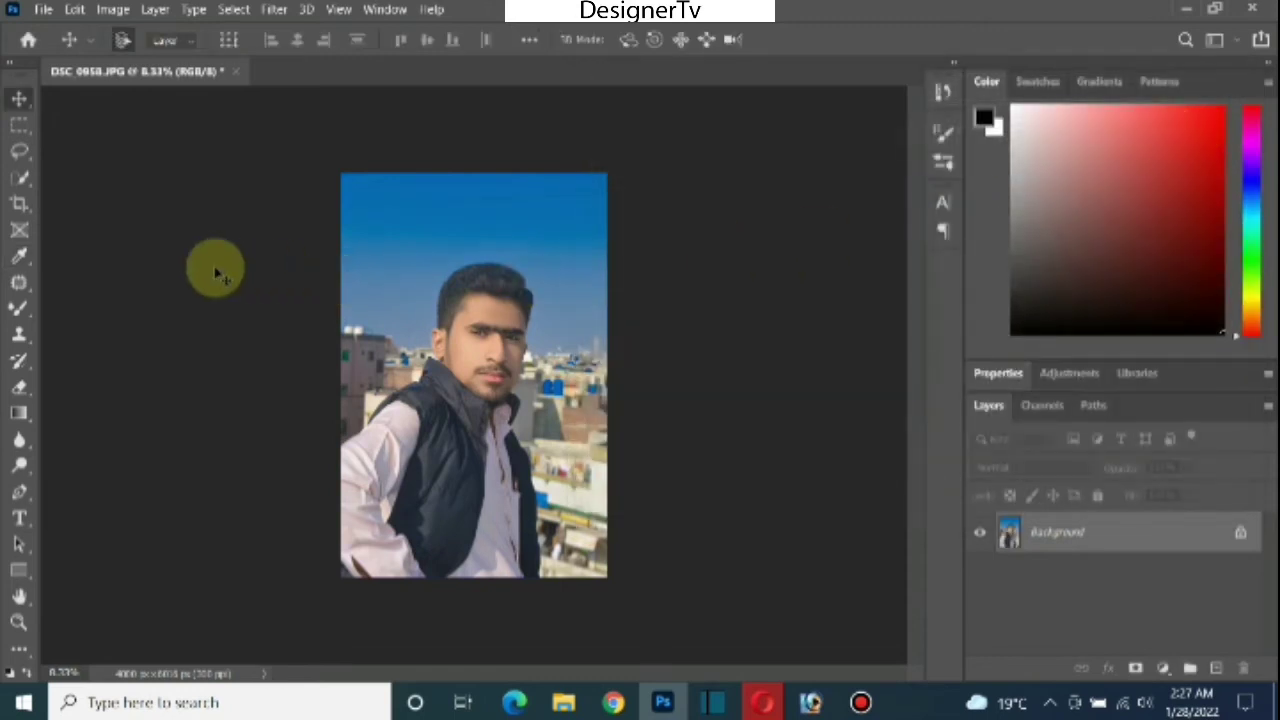
- Apply Levels with the black input point set to about 7
{"action": "key", "text": "ctrl+l"}
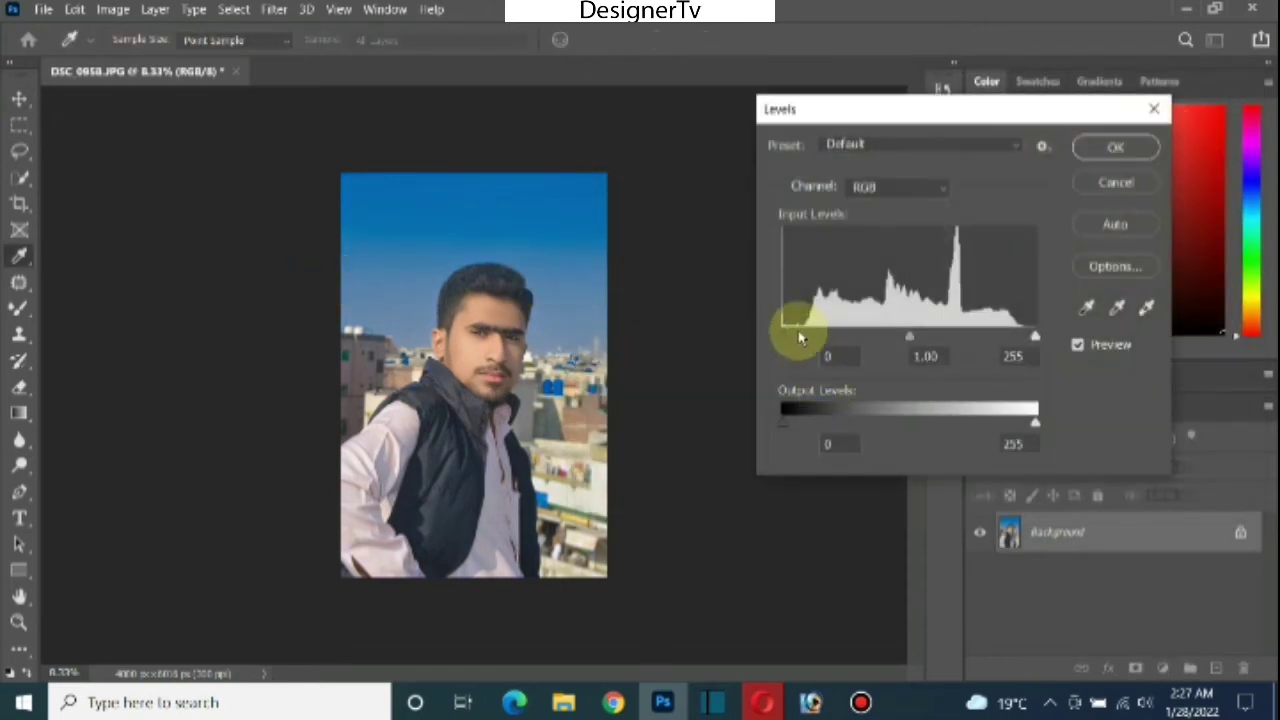
{"action": "left_click_drag", "start_coordinate": [791, 343], "coordinate": [810, 344]}
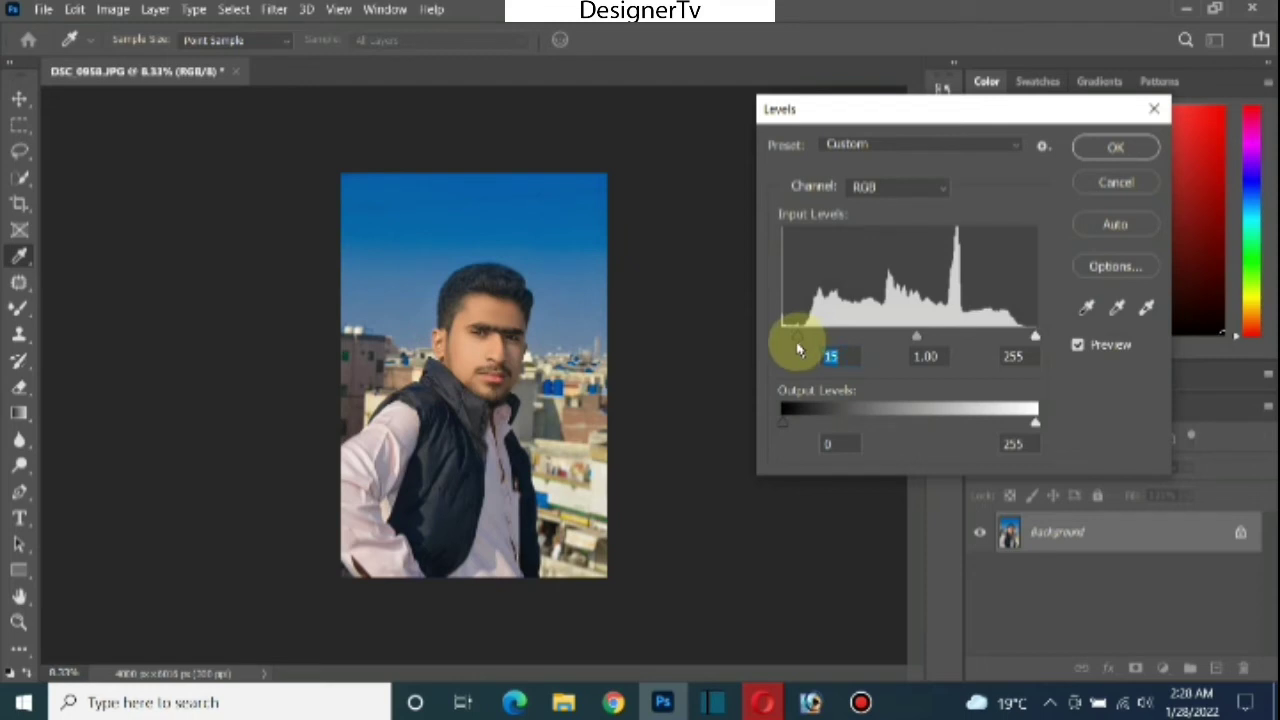
{"action": "left_click_drag", "start_coordinate": [797, 343], "coordinate": [785, 345]}
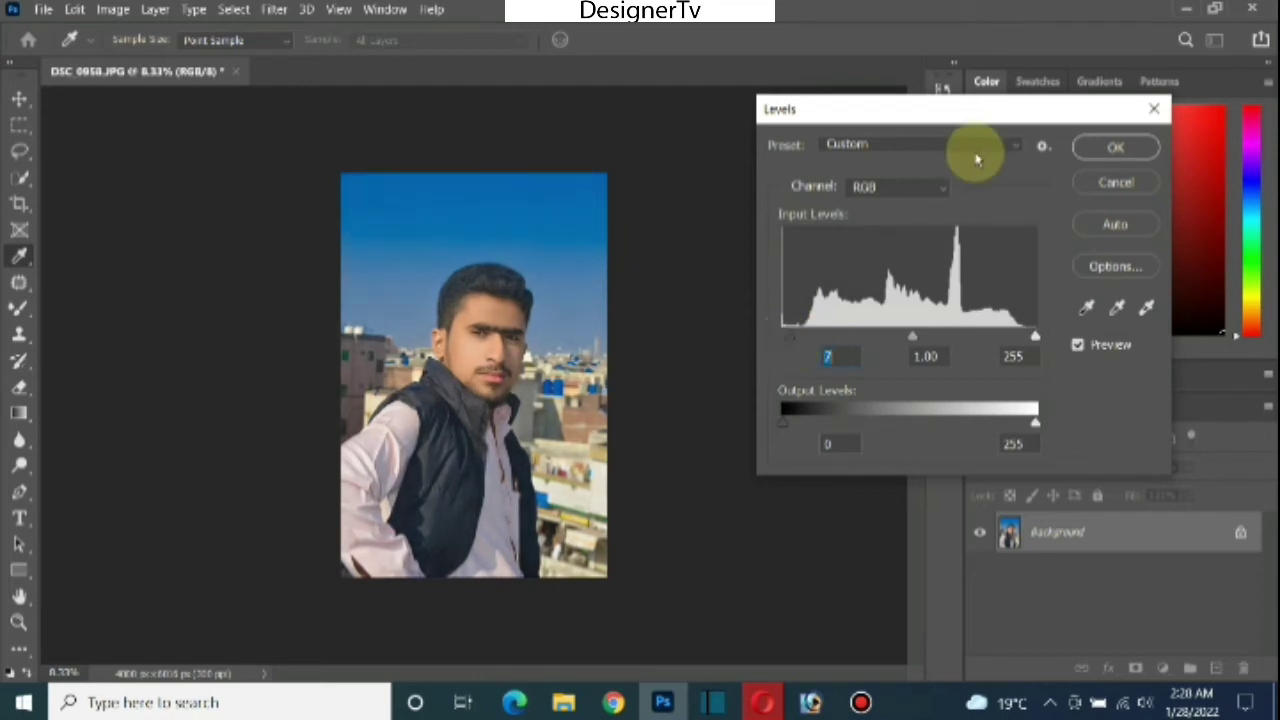
{"action": "left_click", "coordinate": [1110, 147]}
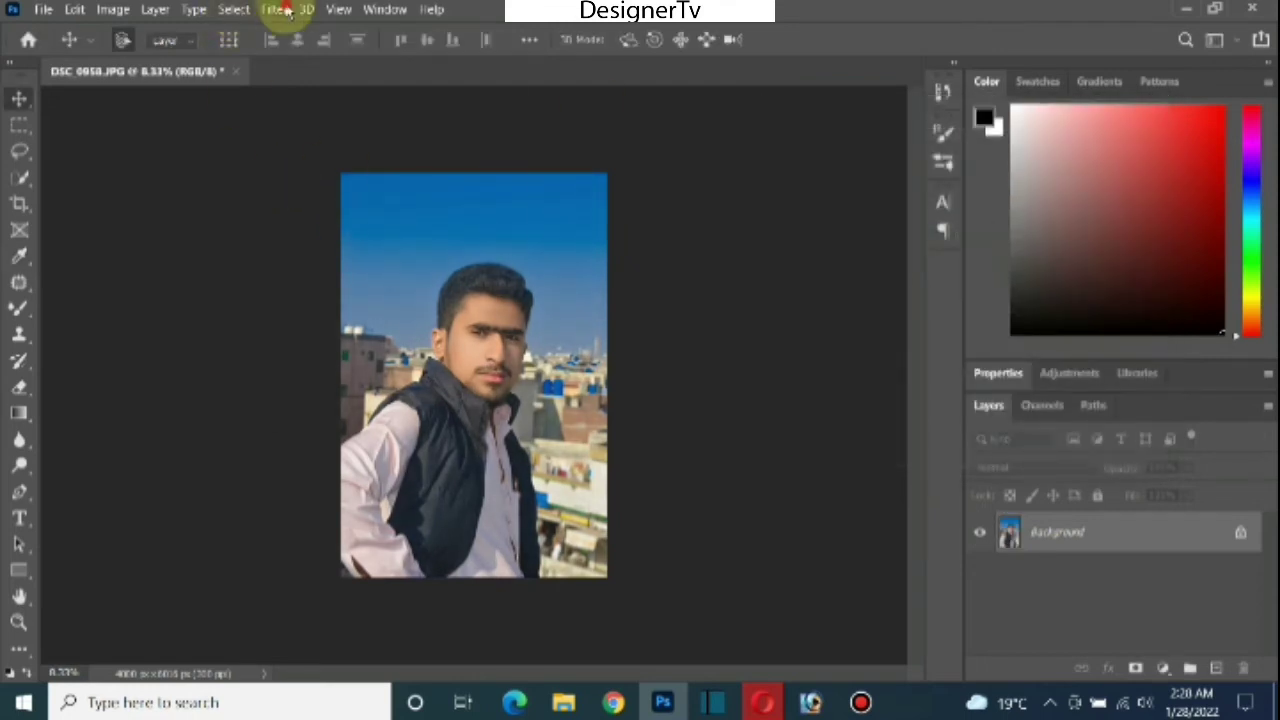
- Open the Camera Raw Filter on the portrait (Shift+Ctrl+A)
{"action": "left_click", "coordinate": [275, 10]}
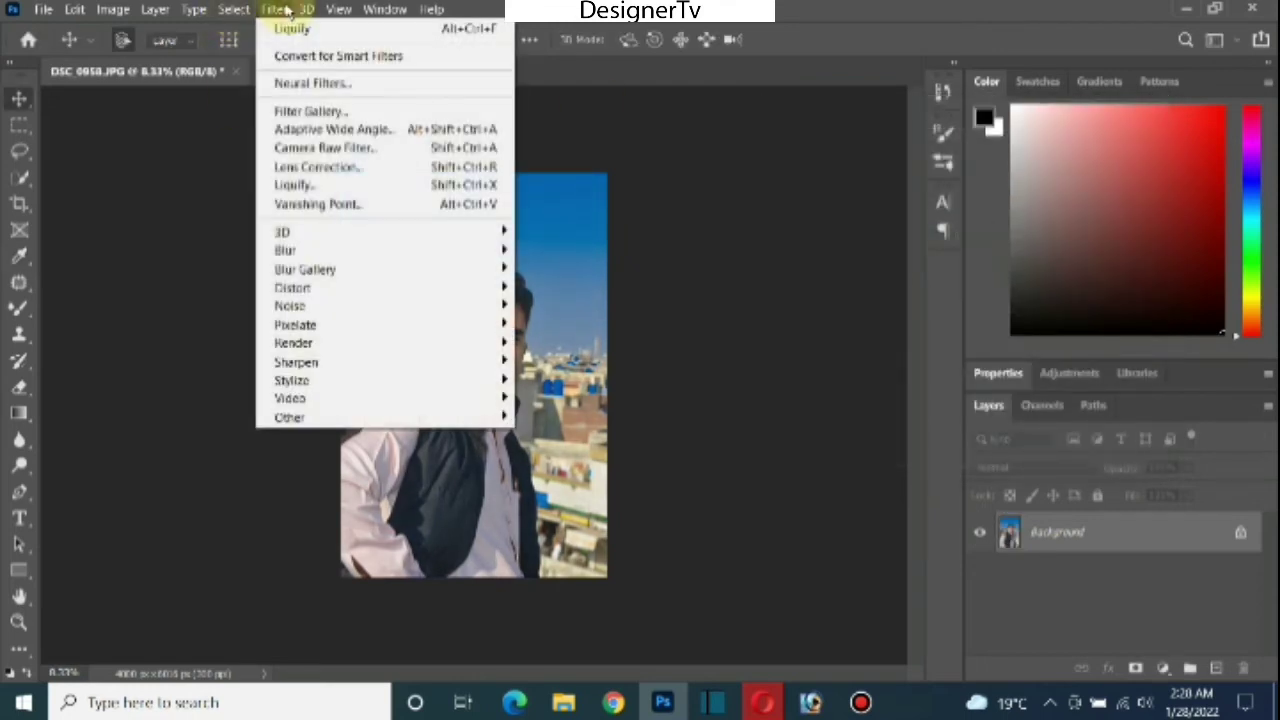
{"action": "left_click", "coordinate": [392, 150]}
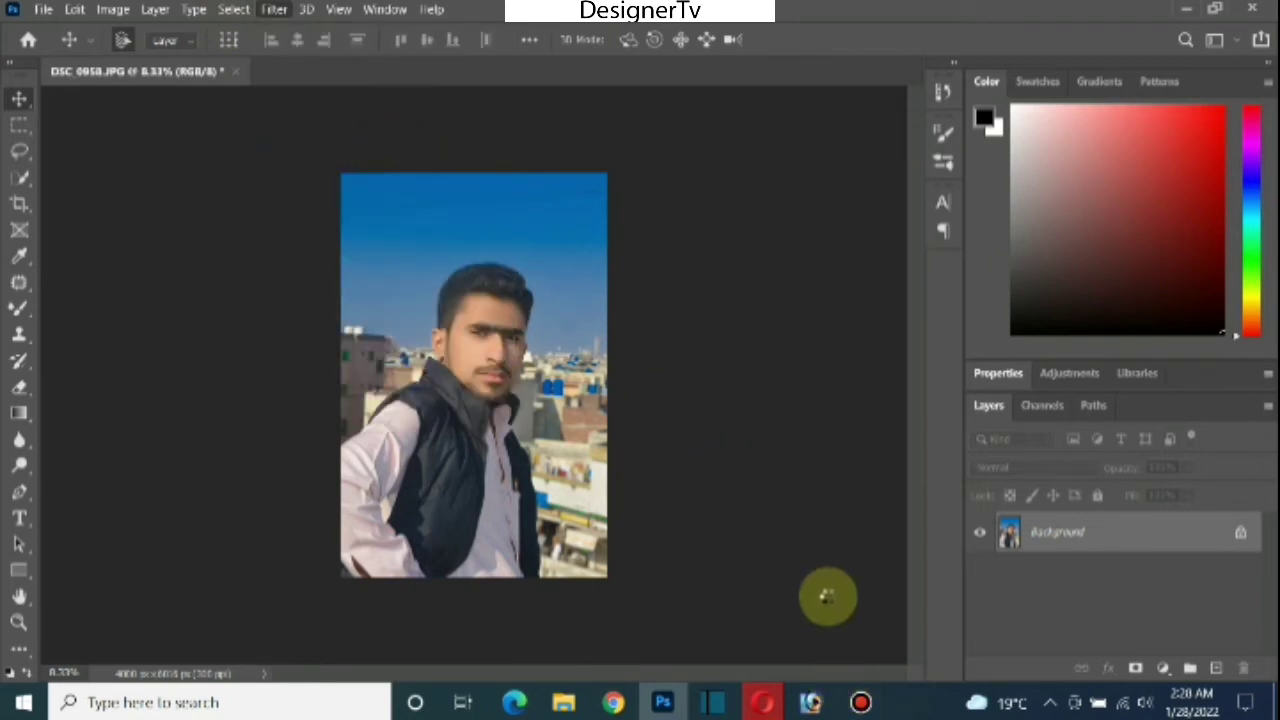
{"action": "key", "text": "shift+ctrl+a"}
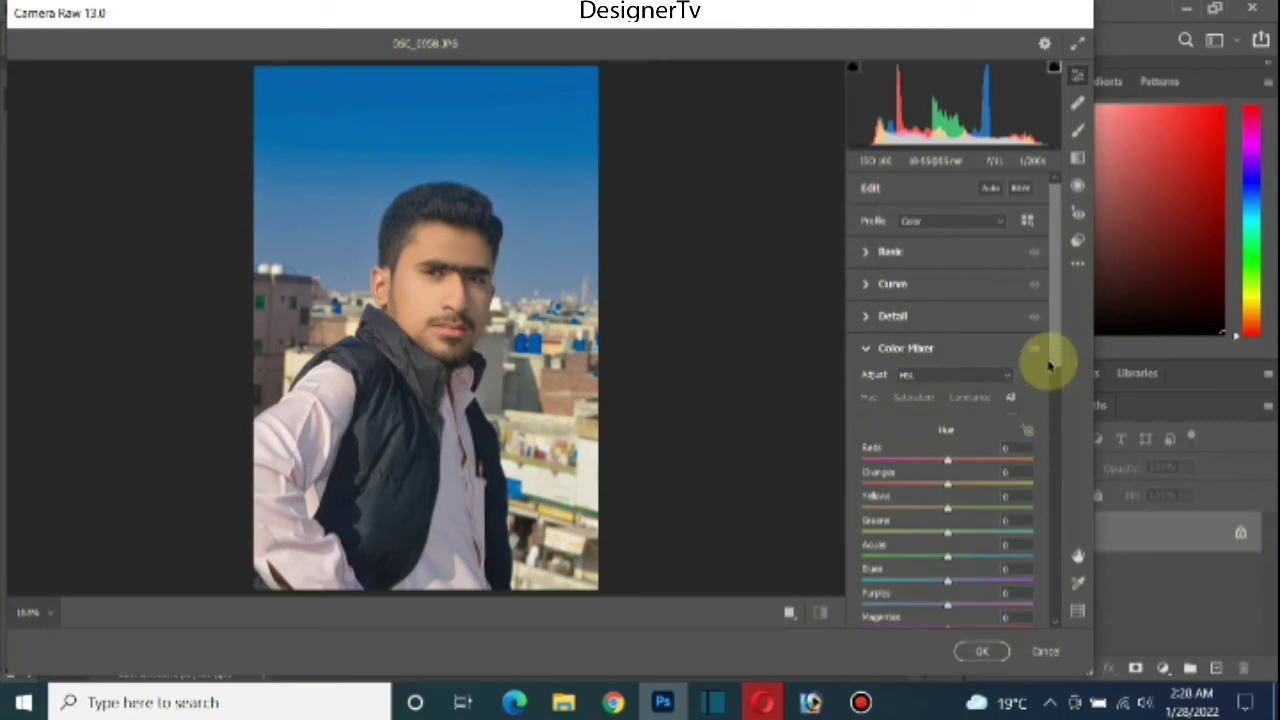
- In the Basic panel, trial Texture and Clarity, then raise Dehaze to about +30
{"action": "left_click", "coordinate": [931, 257]}
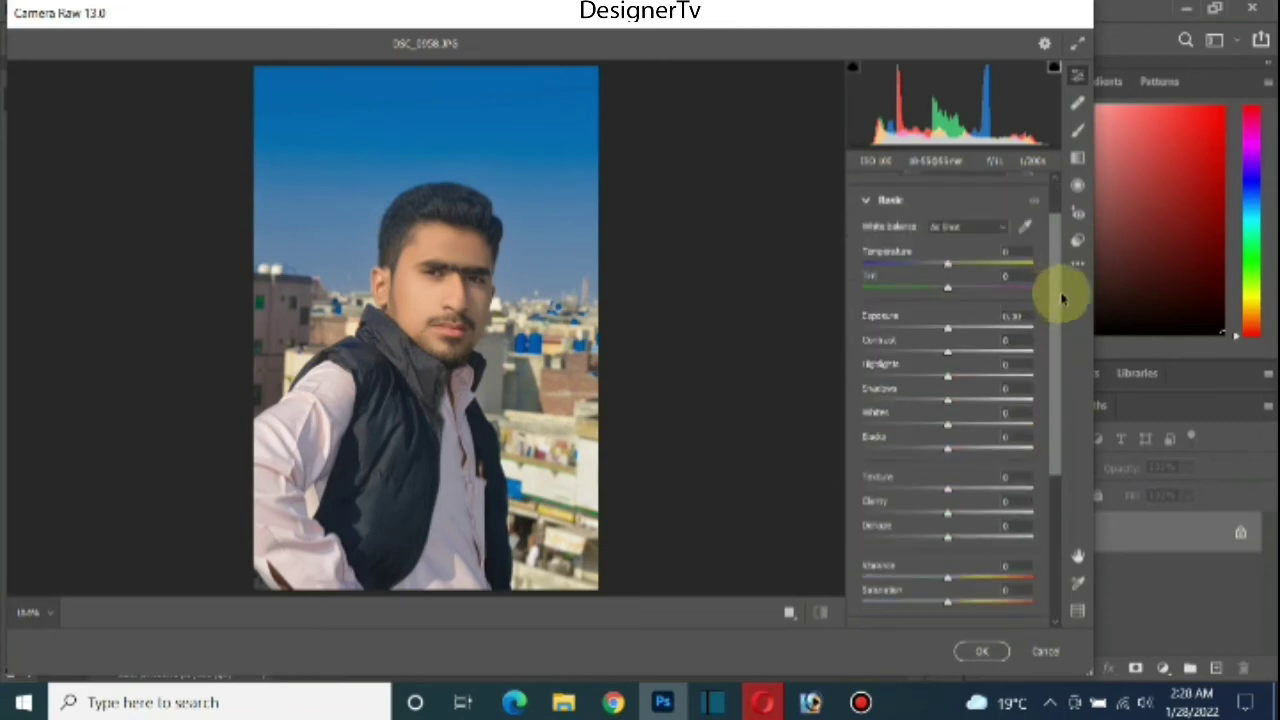
{"action": "left_click_drag", "start_coordinate": [1060, 290], "coordinate": [1065, 443]}
{"action": "scroll", "coordinate": [1000, 400], "scroll_direction": "up", "scroll_amount": 1}
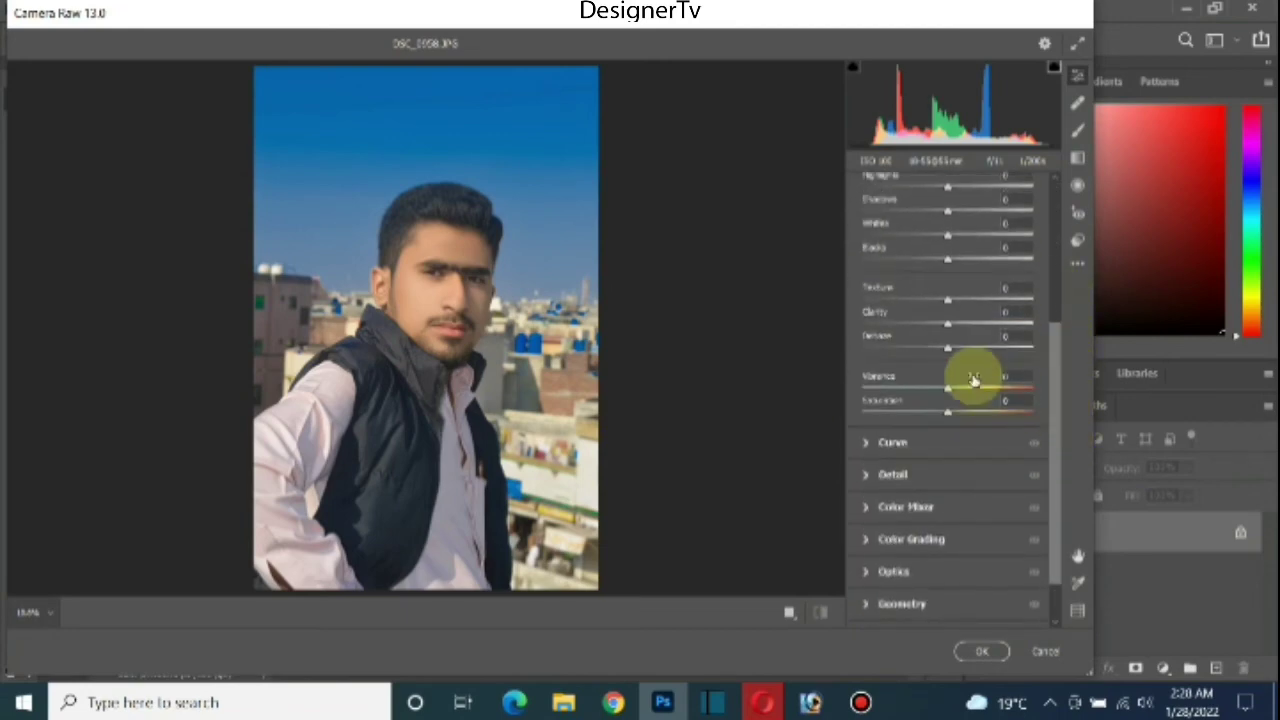
{"action": "left_click_drag", "start_coordinate": [950, 355], "coordinate": [968, 350]}
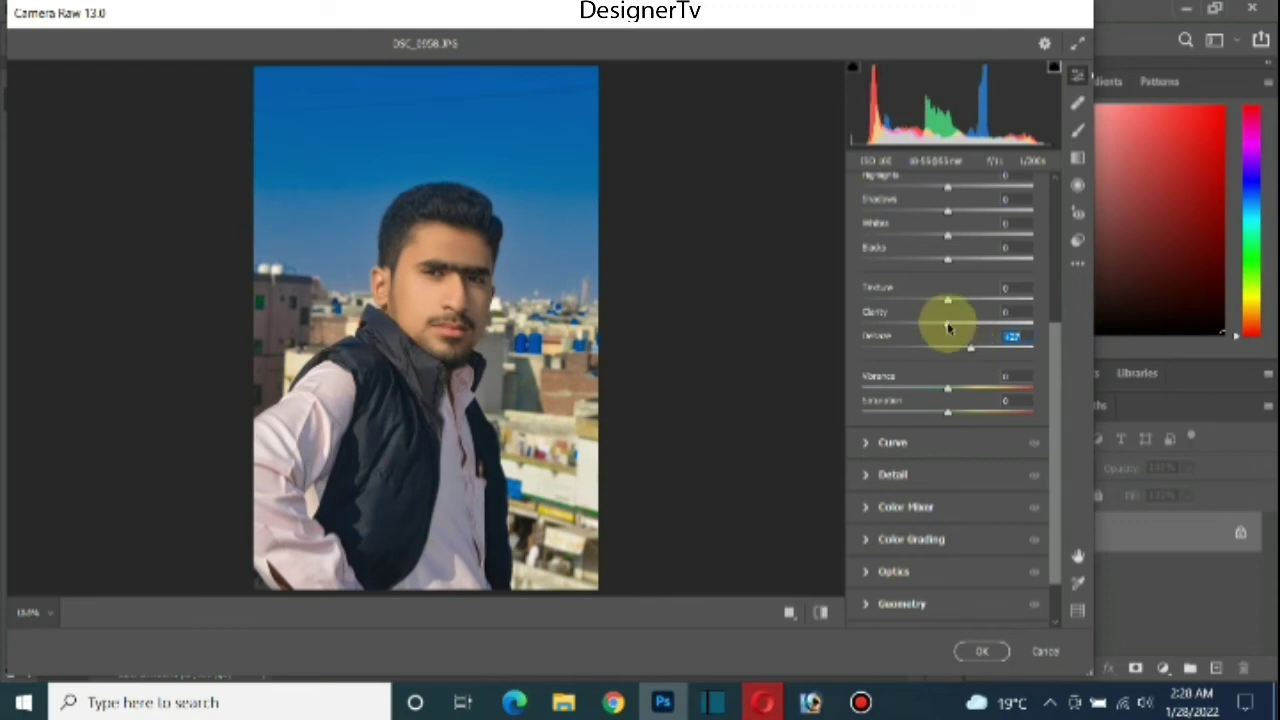
{"action": "mouse_move", "coordinate": [951, 327]}
{"action": "left_mouse_down"}
{"action": "mouse_move", "coordinate": [980, 323]}
{"action": "mouse_move", "coordinate": [903, 323]}
{"action": "mouse_move", "coordinate": [973, 333]}
{"action": "left_mouse_up"}
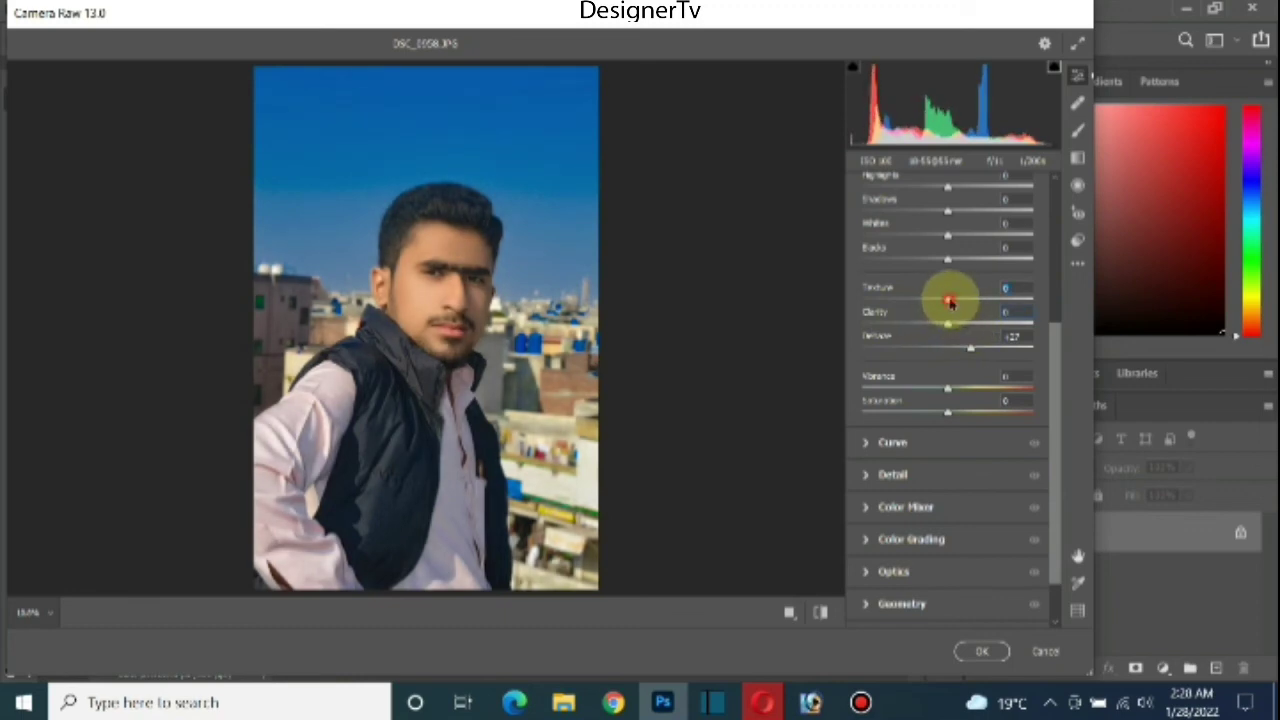
{"action": "mouse_move", "coordinate": [950, 302]}
{"action": "left_mouse_down"}
{"action": "mouse_move", "coordinate": [1014, 309]}
{"action": "mouse_move", "coordinate": [908, 320]}
{"action": "mouse_move", "coordinate": [943, 320]}
{"action": "left_mouse_up"}
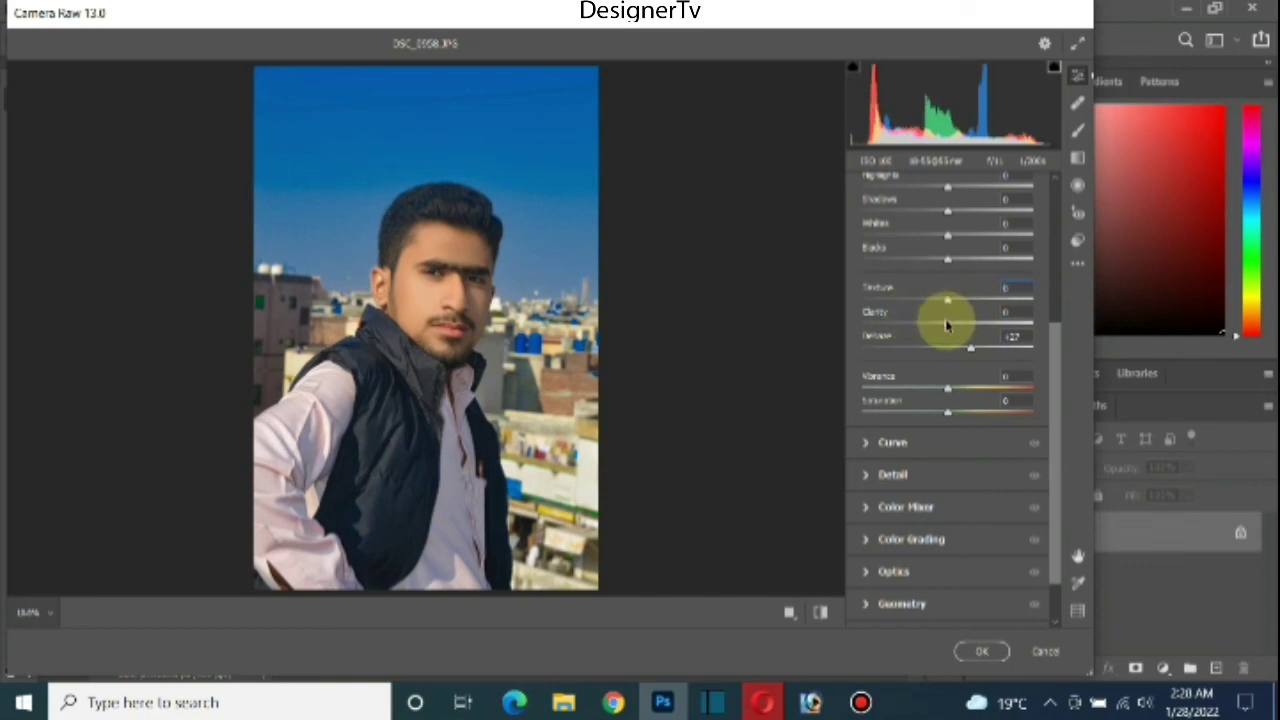
{"action": "left_click", "coordinate": [975, 351]}
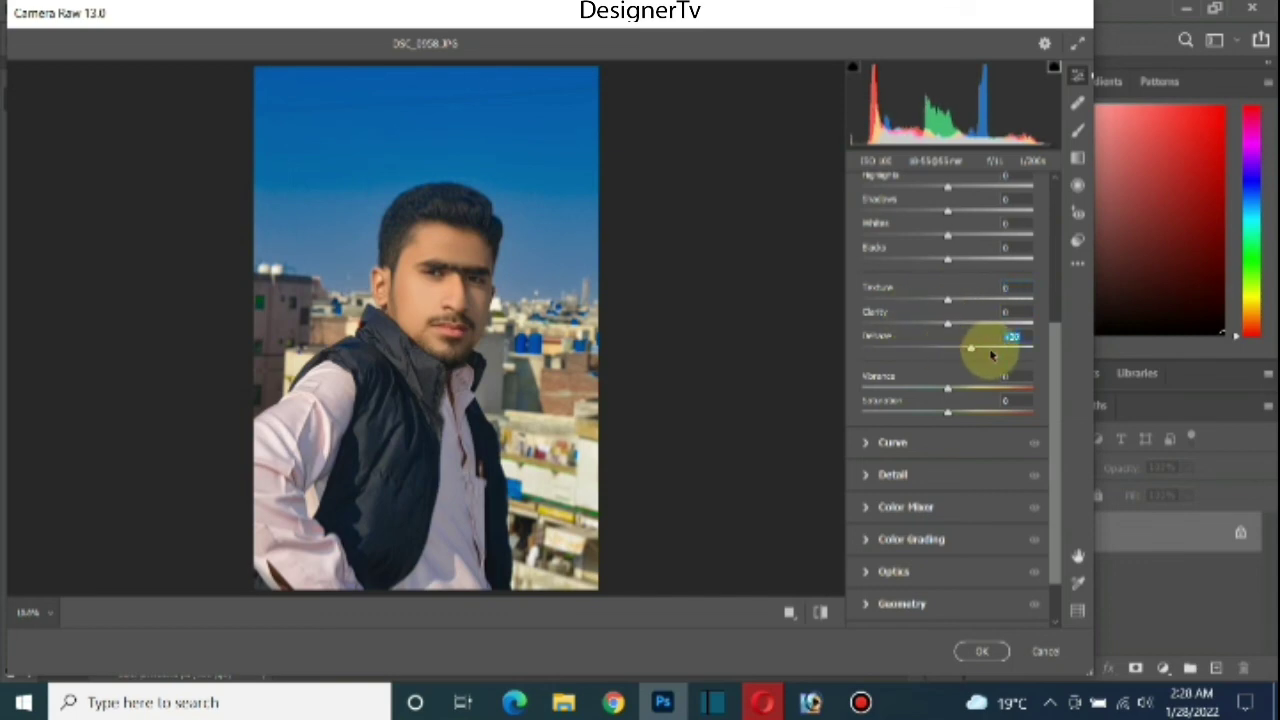
{"action": "mouse_move", "coordinate": [992, 355]}
{"action": "left_mouse_down"}
{"action": "mouse_move", "coordinate": [1007, 354]}
{"action": "mouse_move", "coordinate": [977, 346]}
{"action": "left_mouse_up"}
- Commit the Camera Raw dehaze, giving a deeper-blue, higher-contrast portrait in the main document
{"action": "left_click", "coordinate": [980, 650]}
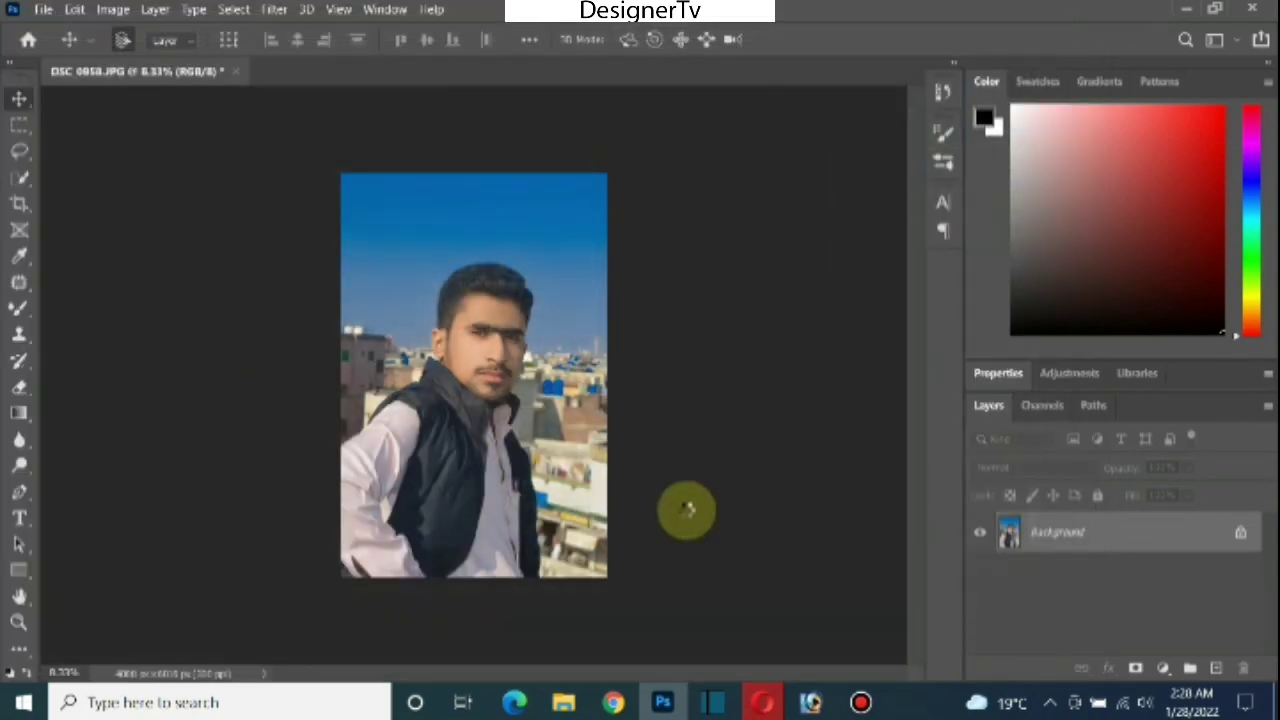
{"action": "scroll", "coordinate": [478, 378], "scroll_direction": "up", "scroll_amount": 1}
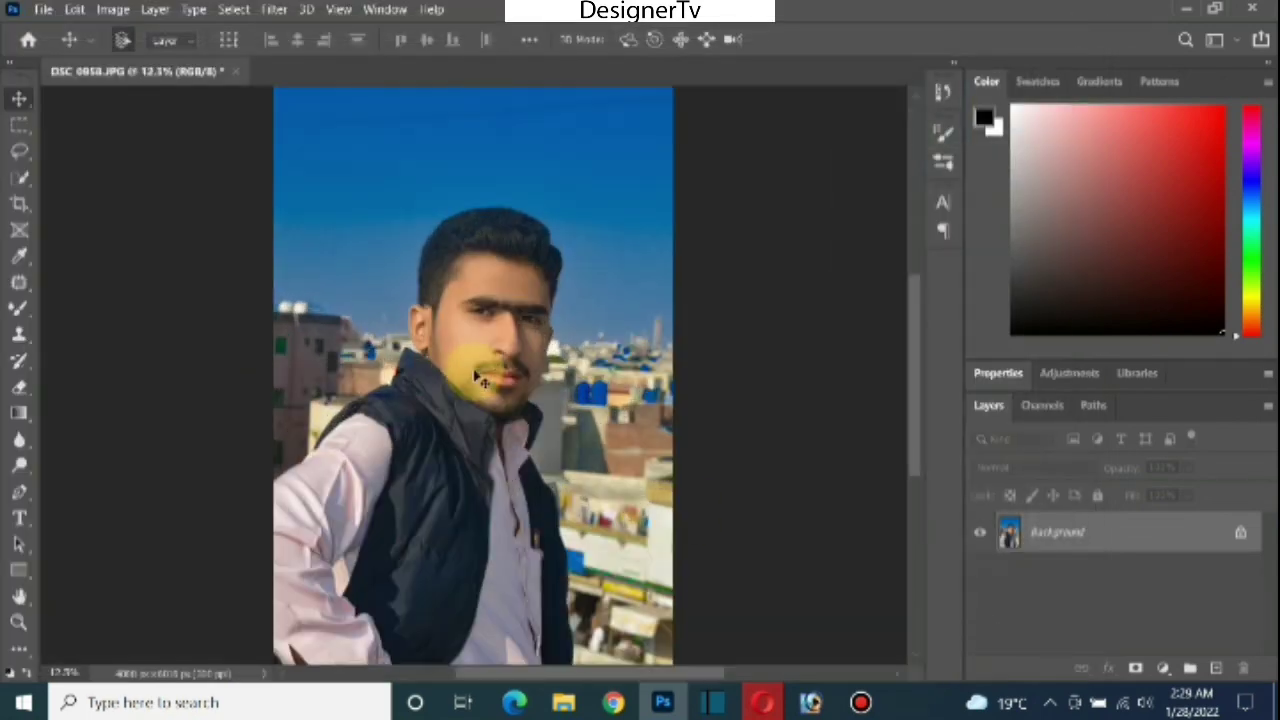